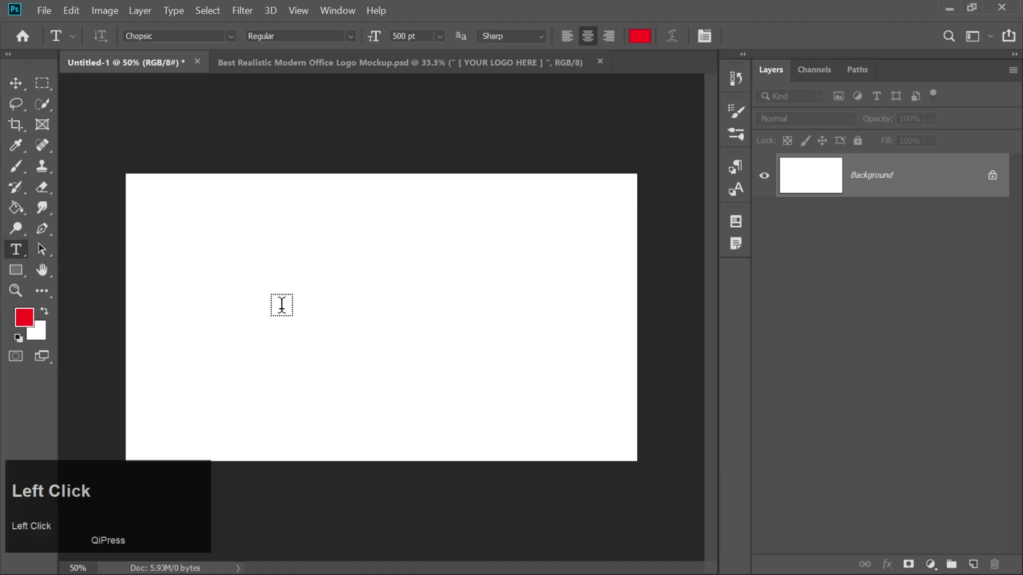
Type 'MG' on the blank canvas and commit the text.
click(281, 304)
text(MG)
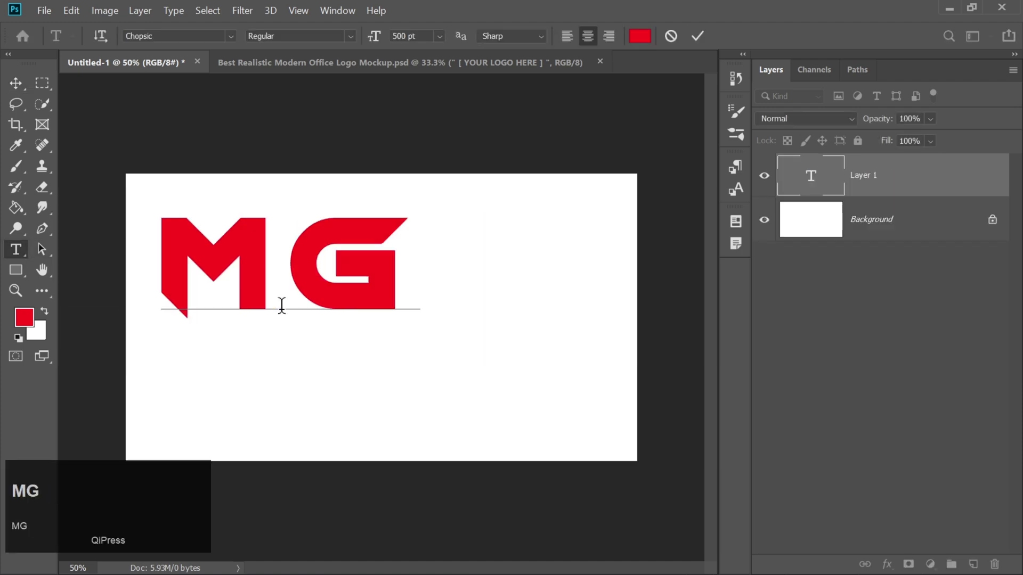
click(696, 36)
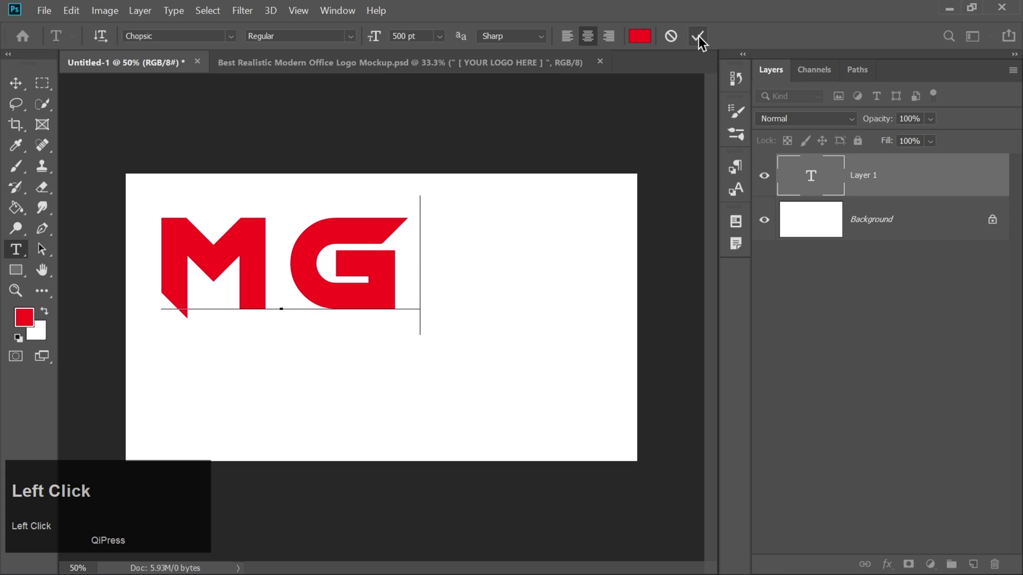
Move the MG lettering toward the canvas centre and rasterize its type layer.
click(16, 84)
drag(320, 292, 410, 333)
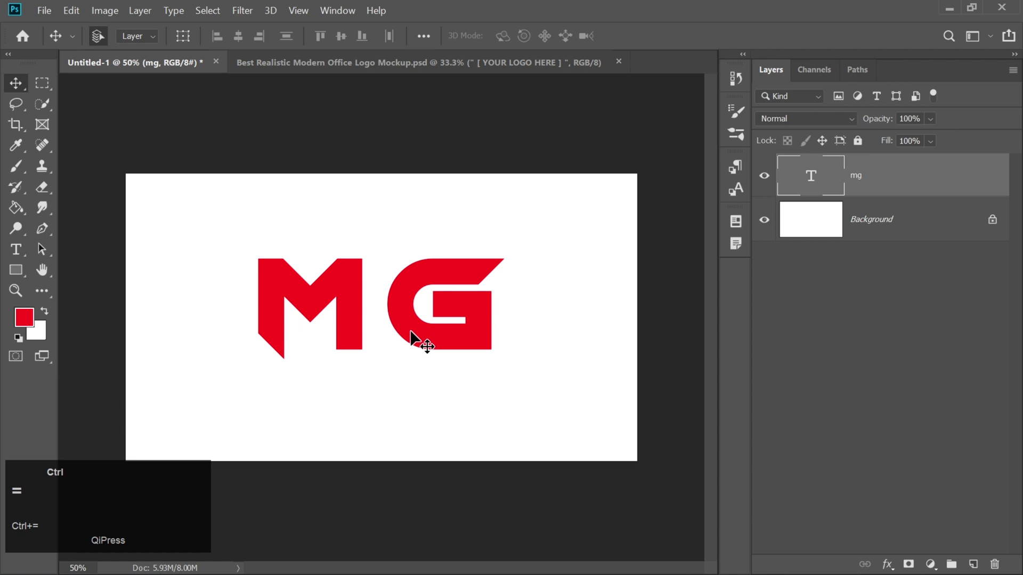
key(ctrl+equal)
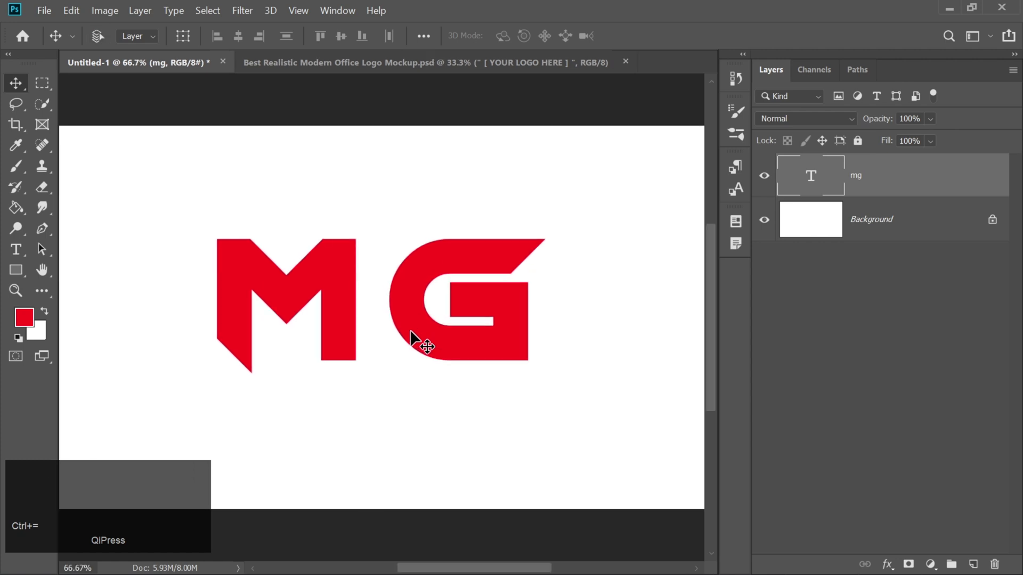
right_click(906, 179)
click(741, 268)
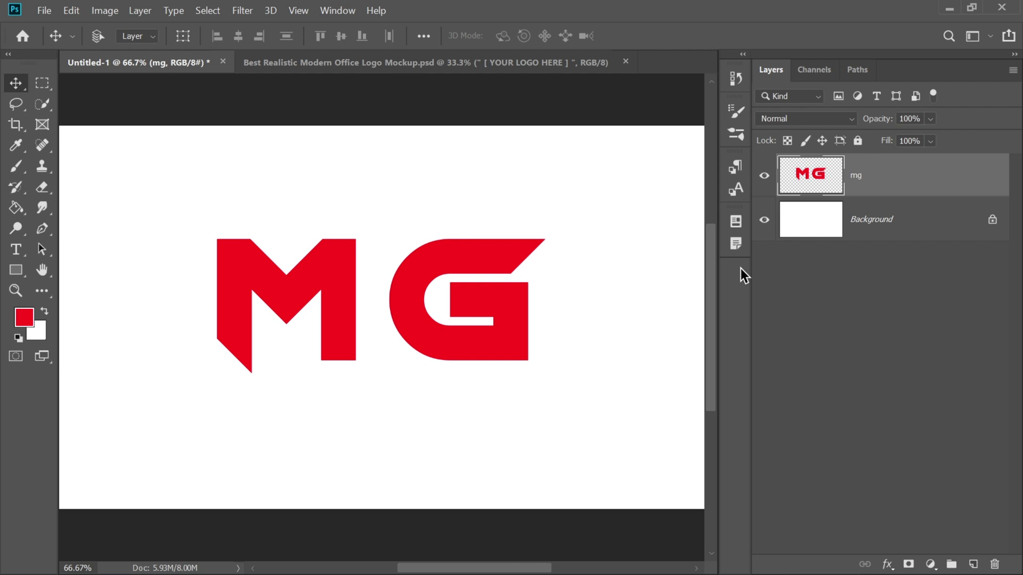
Select the G and cut it to its own Layer 1, leaving only the M on mg.
click(43, 83)
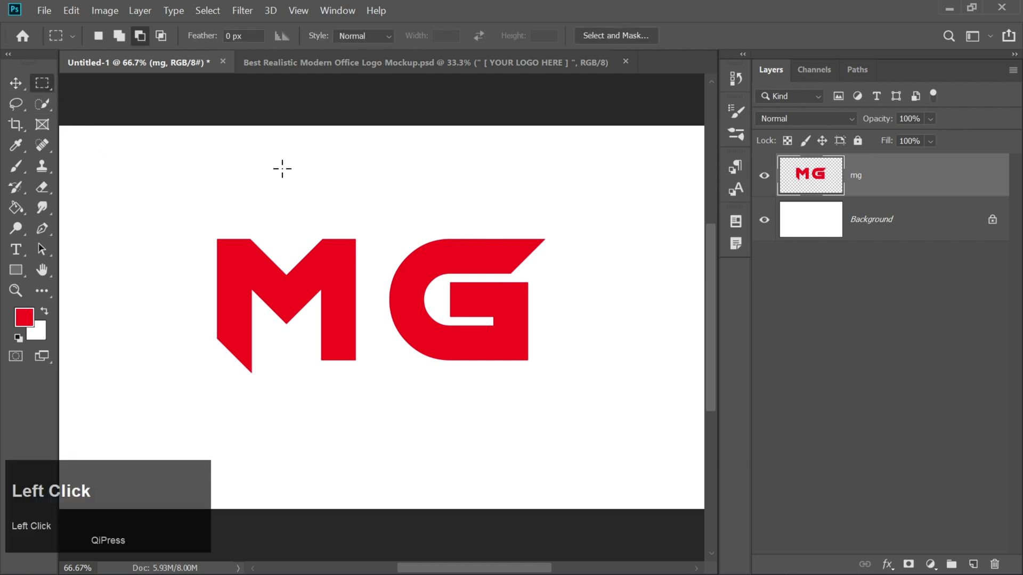
drag(378, 211, 572, 404)
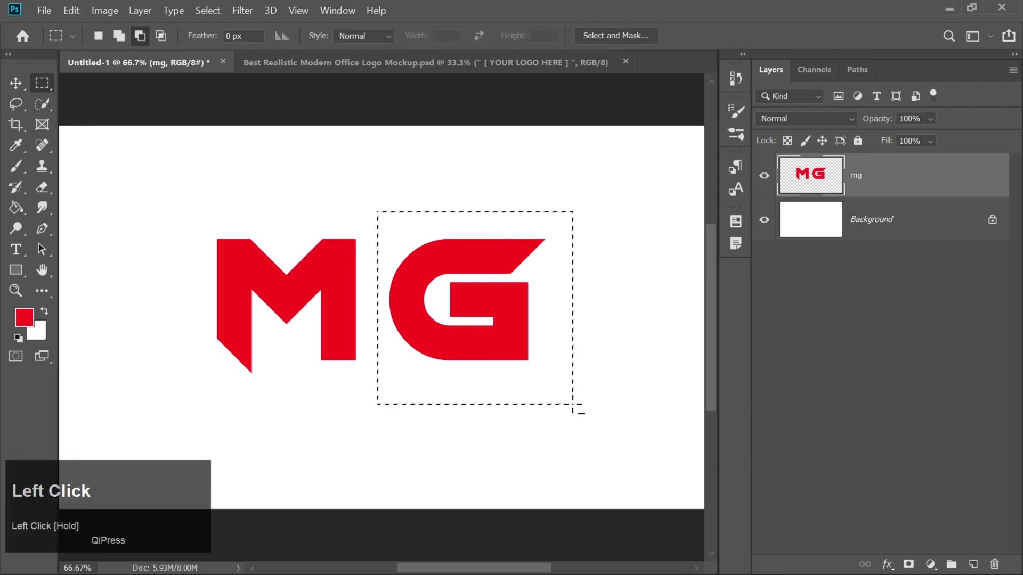
right_click(504, 335)
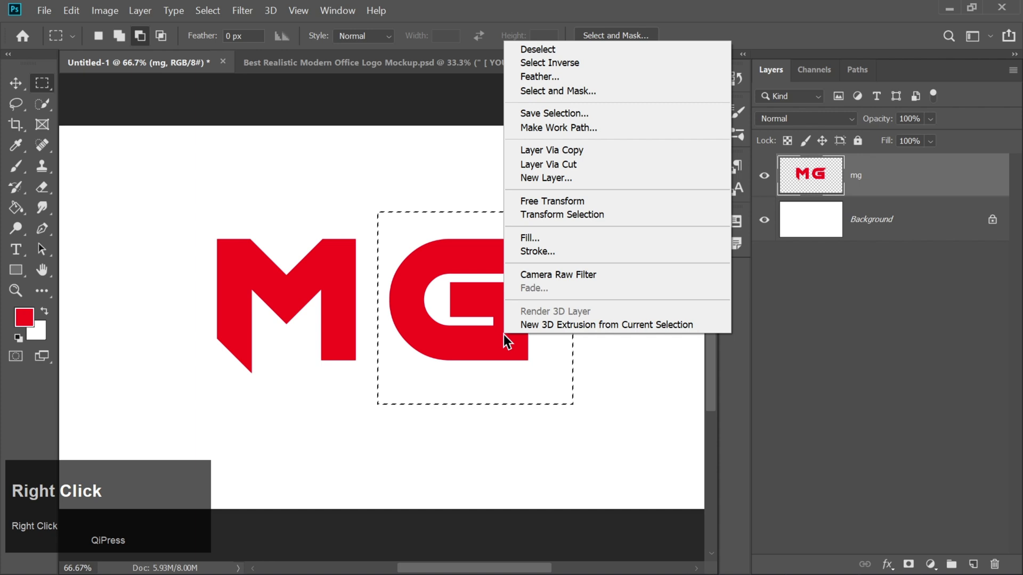
click(541, 164)
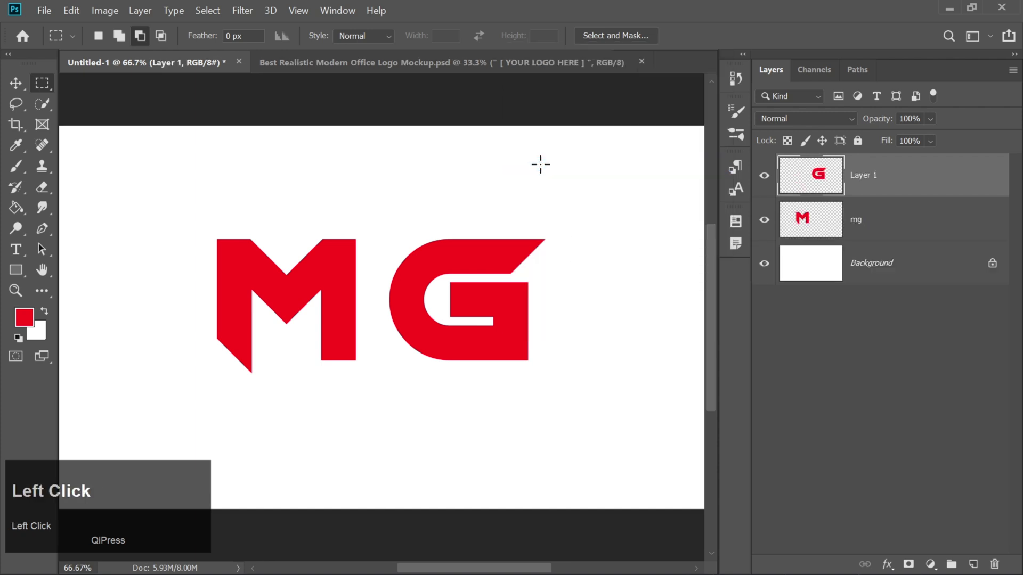
click(15, 83)
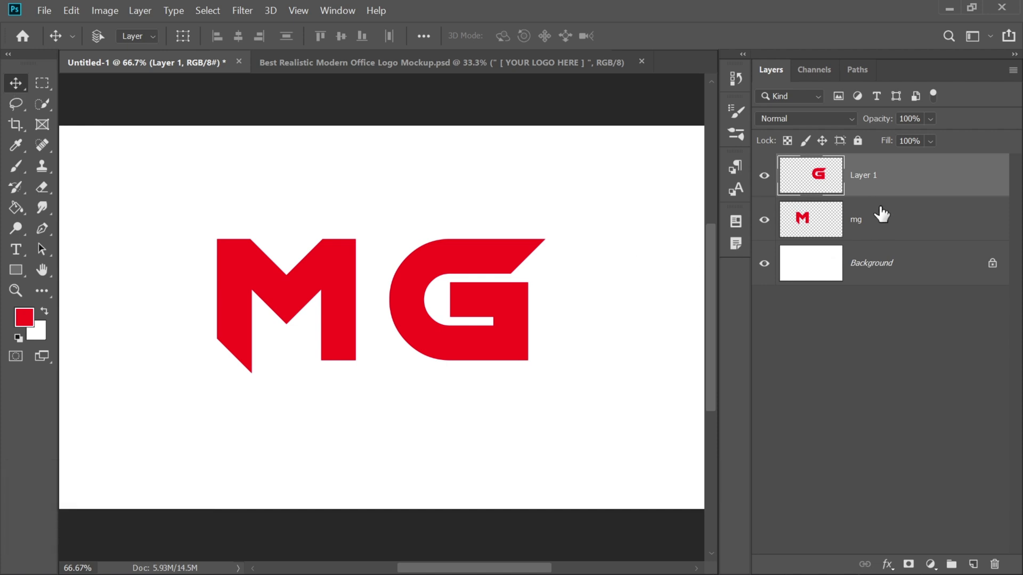
On the mg layer, draw a green-filled rectangle spanning the gap between M and G.
click(882, 216)
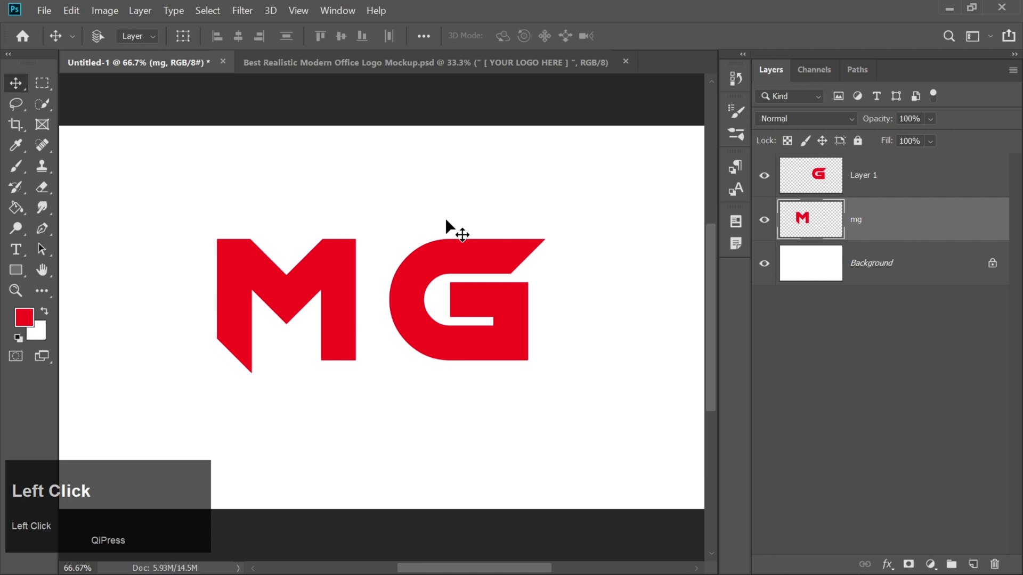
click(16, 272)
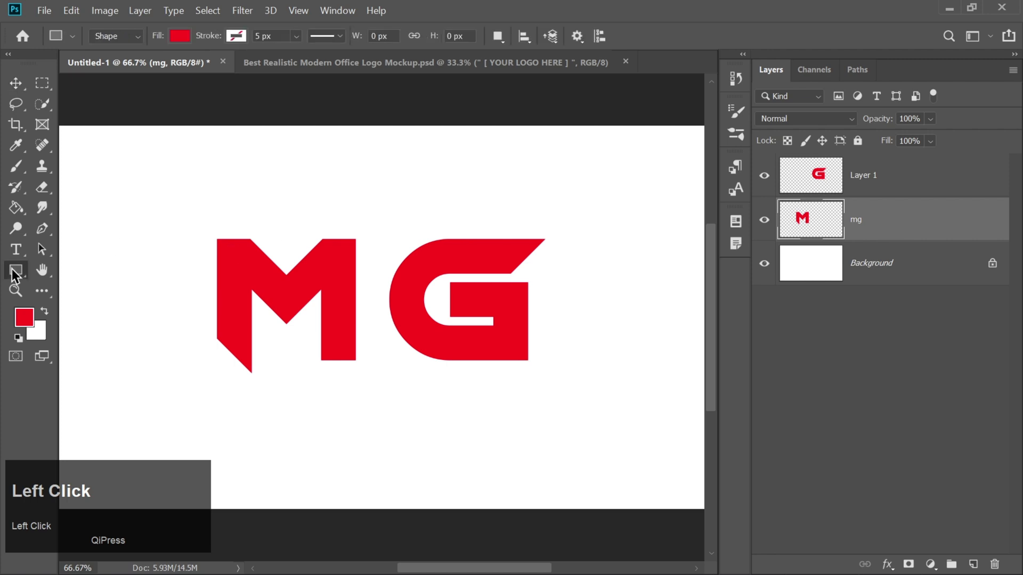
key(ctrl+equal)
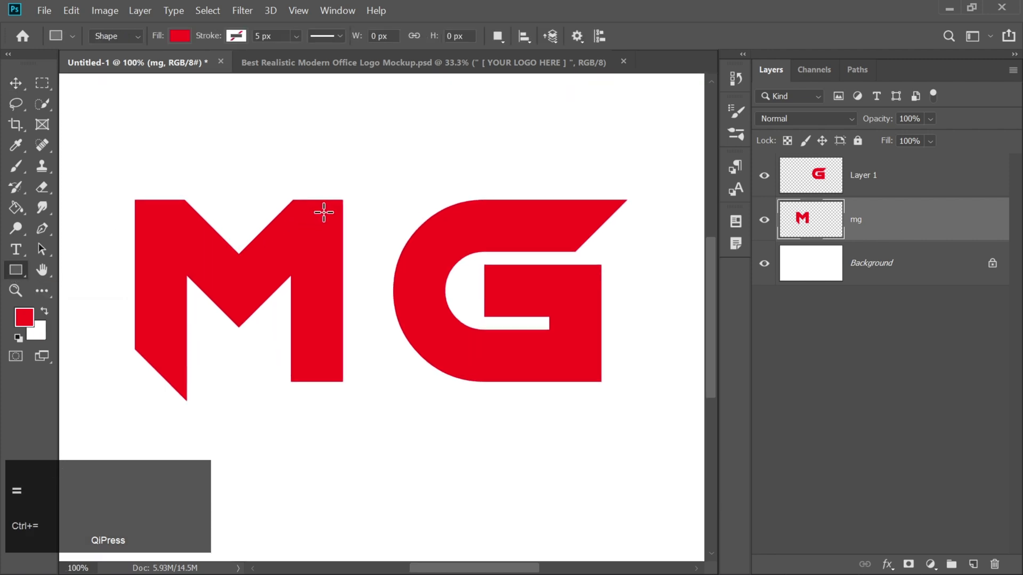
drag(332, 200, 427, 379)
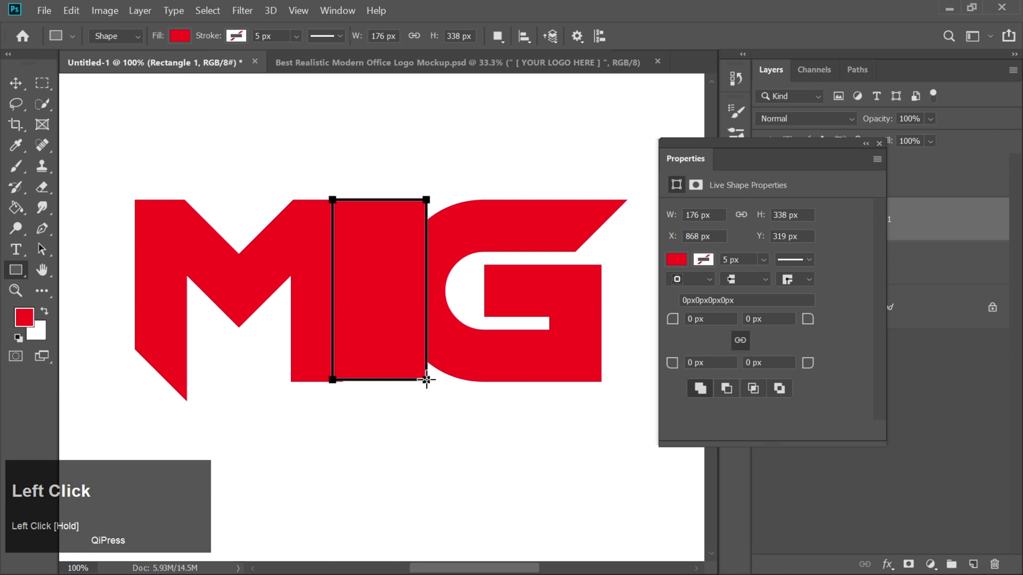
click(676, 261)
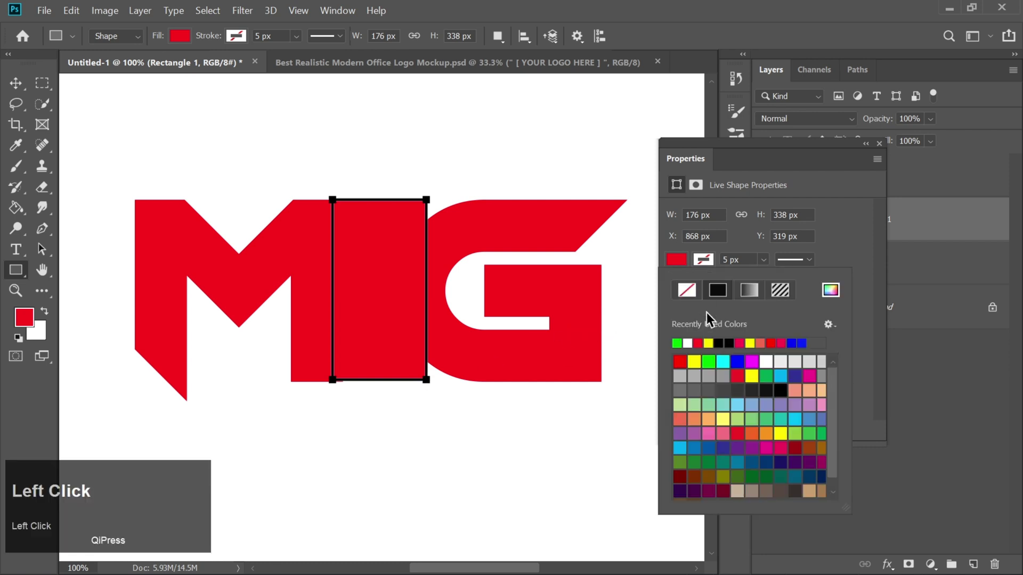
click(677, 343)
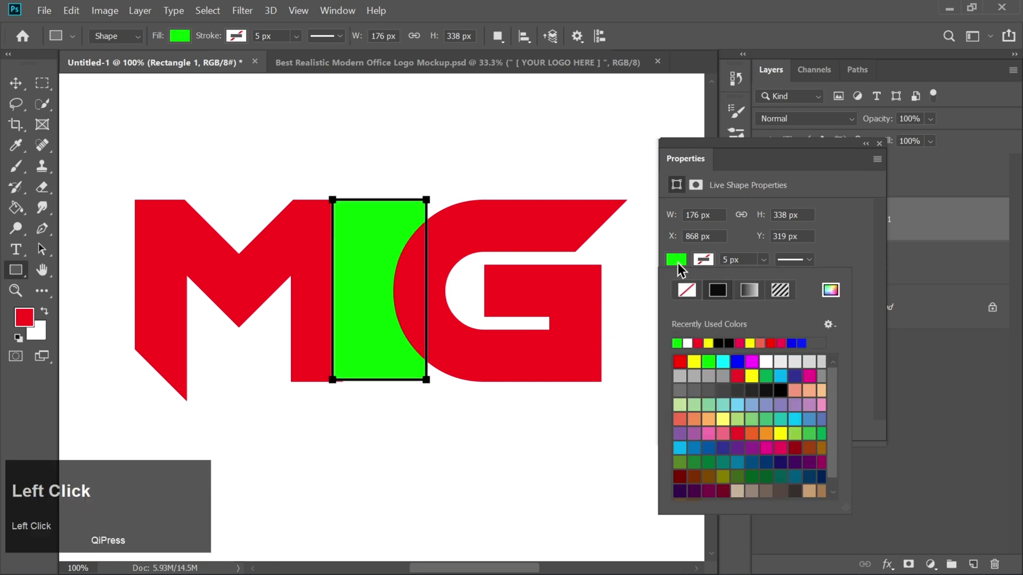
click(677, 261)
Stretch the green rectangle slightly taller at the bottom to 176 × 343 px.
click(17, 86)
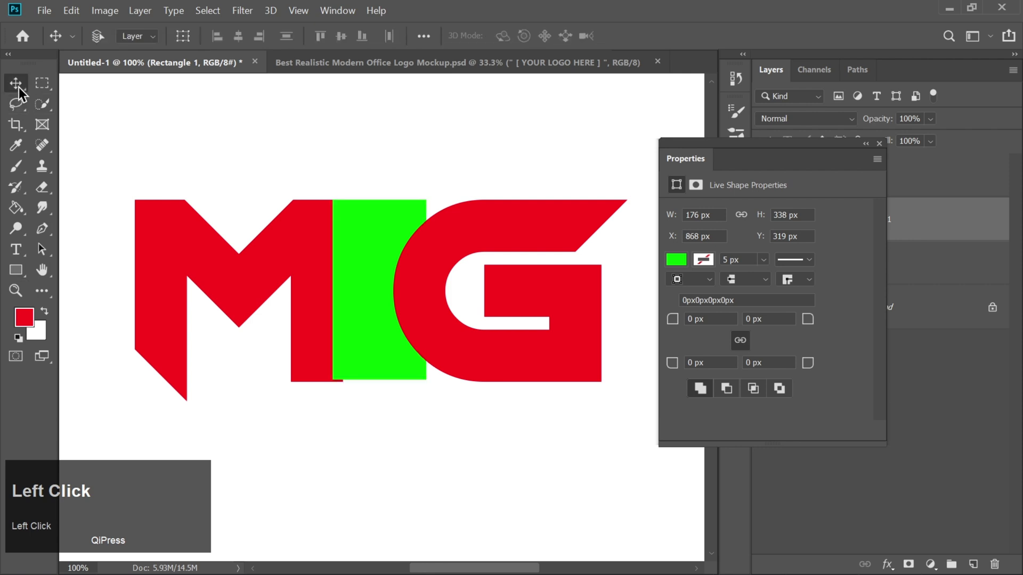
key(ctrl+t)
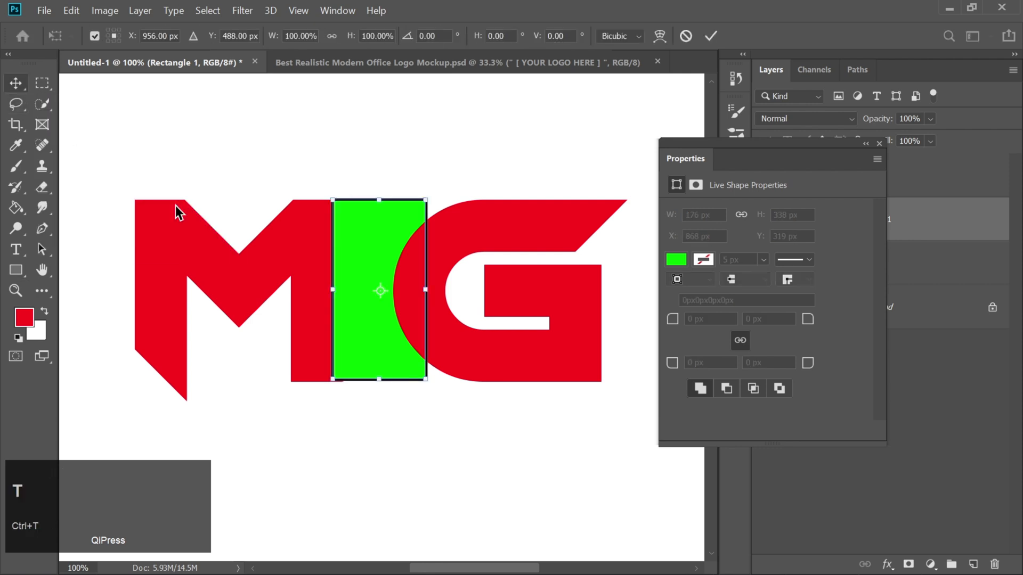
click(379, 380)
drag(381, 381, 381, 383)
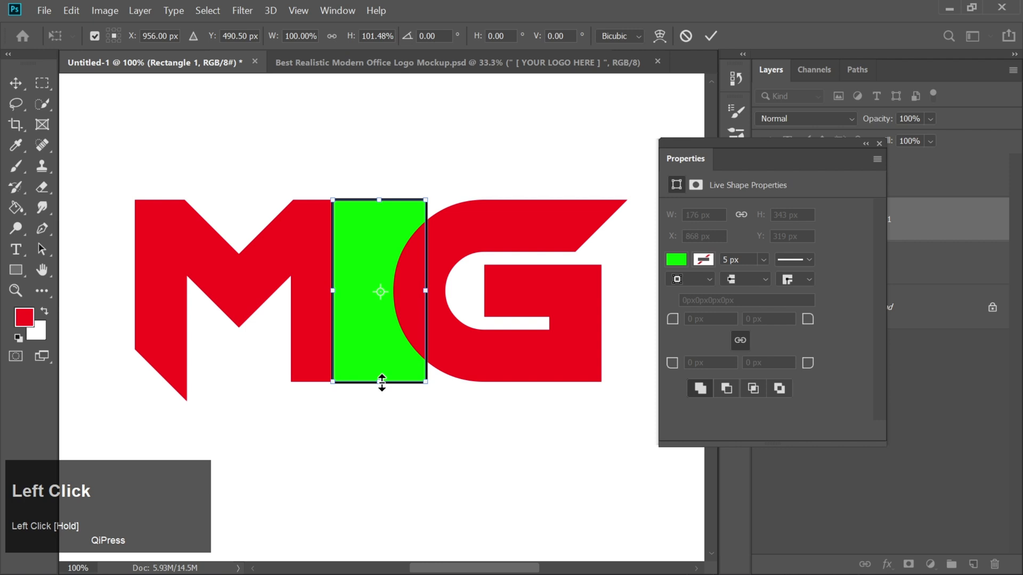
key(Return)
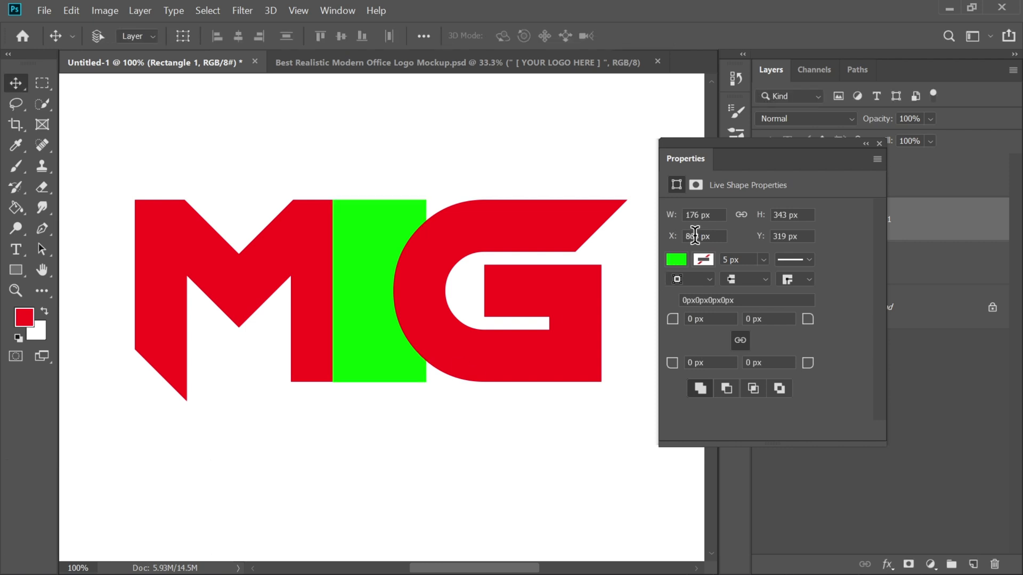
key(ctrl+plus)
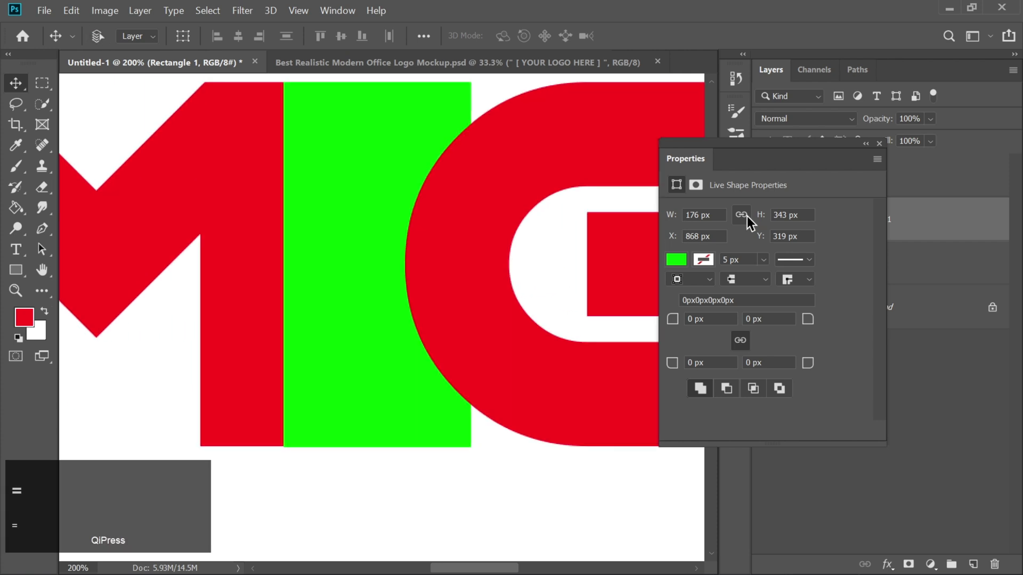
key(ctrl+minus)
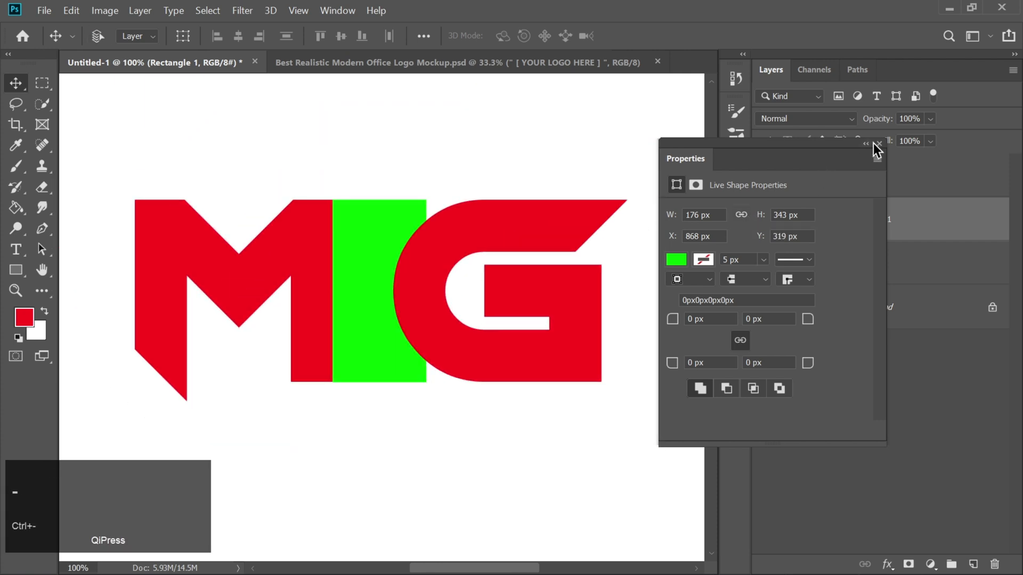
click(879, 143)
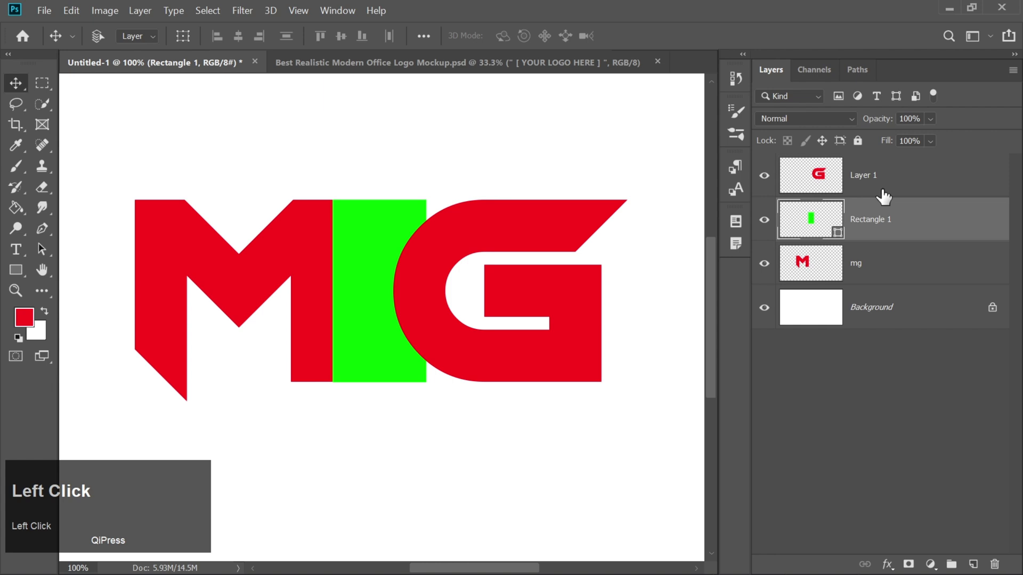
Merge the mg layer with the green Rectangle 1 layer.
shift+click(864, 264)
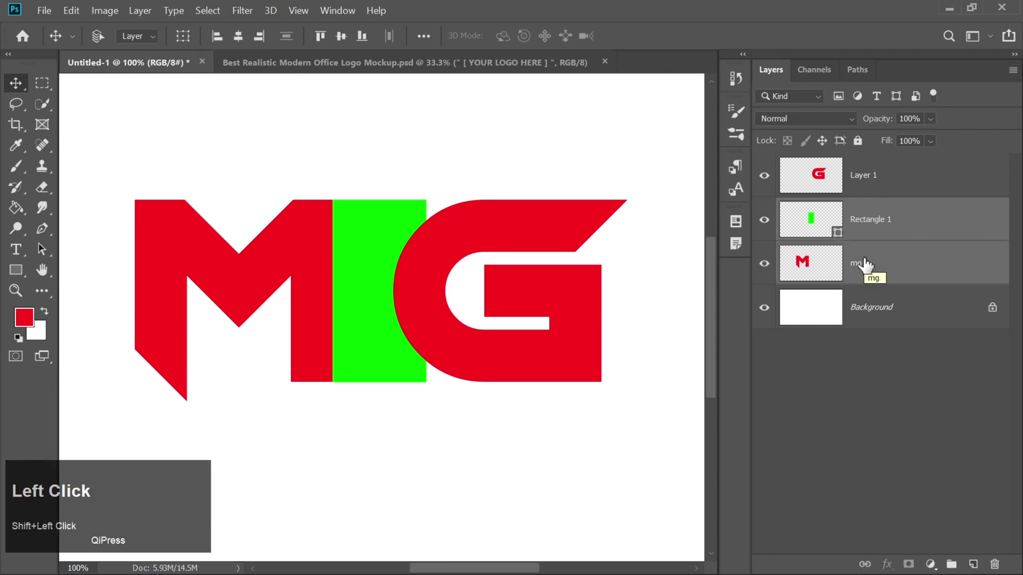
right_click(864, 264)
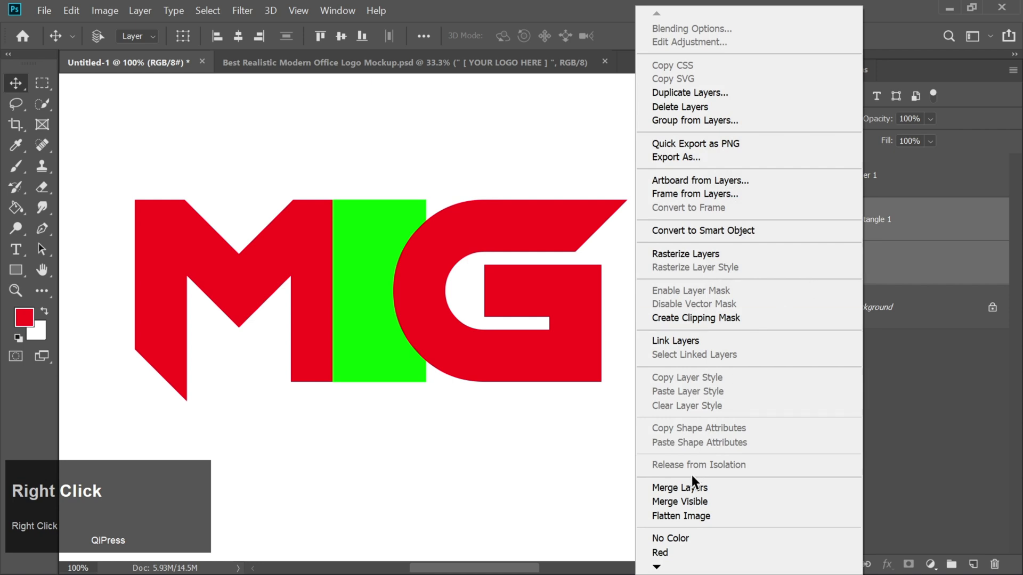
click(685, 486)
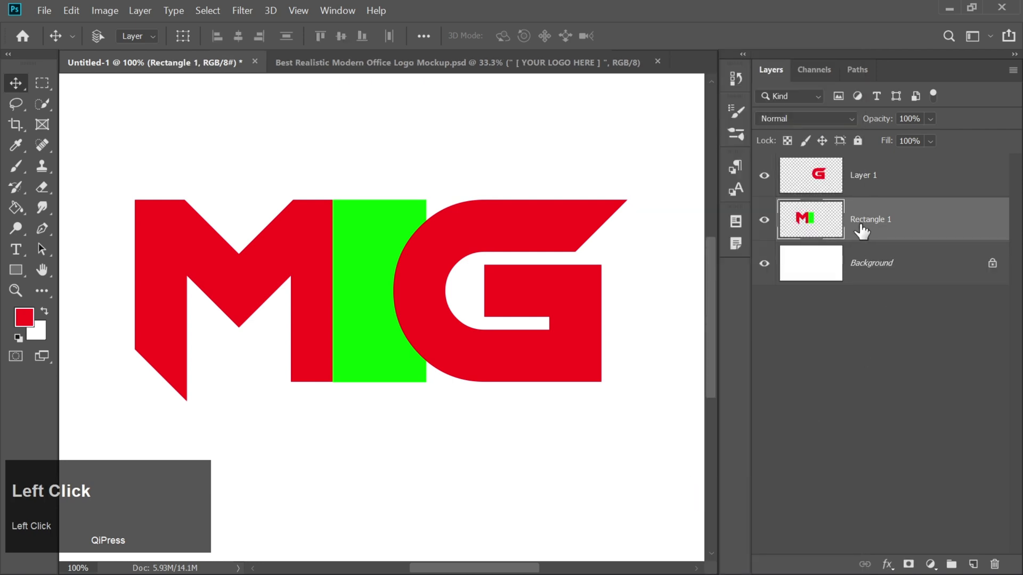
Nudge the red G five pixels left so it overlaps the green bar.
click(883, 179)
key(Left)
key(Left)
key(Left)
key(Left)
key(Left)
key(Left)
key(Left)
key(Left)
key(Left)
key(Left)
key(Left)
key(Left)
key(Left)
key(Left)
key(Left)
key(Left)
key(Left)
key(Left)
key(Left)
key(Left)
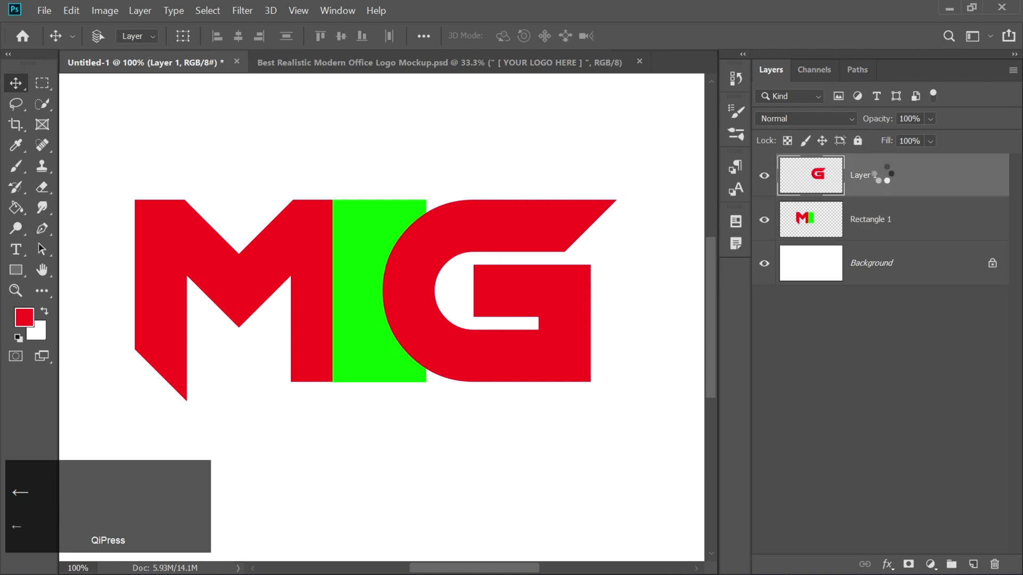
key(Left)
key(Left)
key(Left)
key(Left)
key(Left)
key(Left)
key(Left)
key(Left)
key(Left)
key(Left)
key(Left)
key(Left)
key(Left)
key(Left)
key(Left)
key(Left)
key(Left)
key(Left)
key(Left)
key(Left)
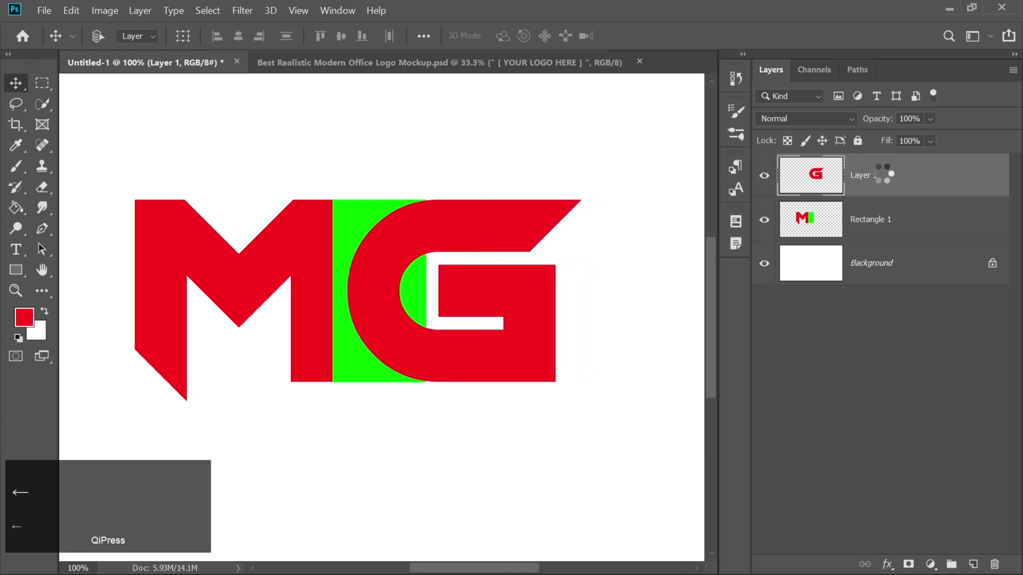
key(Left)
key(Left)
key(Left)
key(Left)
key(Left)
key(Left)
key(Left)
key(Left)
key(Left)
key(Left)
key(Left)
key(Left)
key(Left)
key(Left)
key(Left)
key(Left)
key(Left)
key(Left)
key(Left)
key(Left)
key(Left)
key(Left)
key(Left)
key(Left)
key(Left)
key(Left)
key(Left)
key(Left)
key(Left)
key(Left)
key(Left)
key(Left)
key(Left)
key(Left)
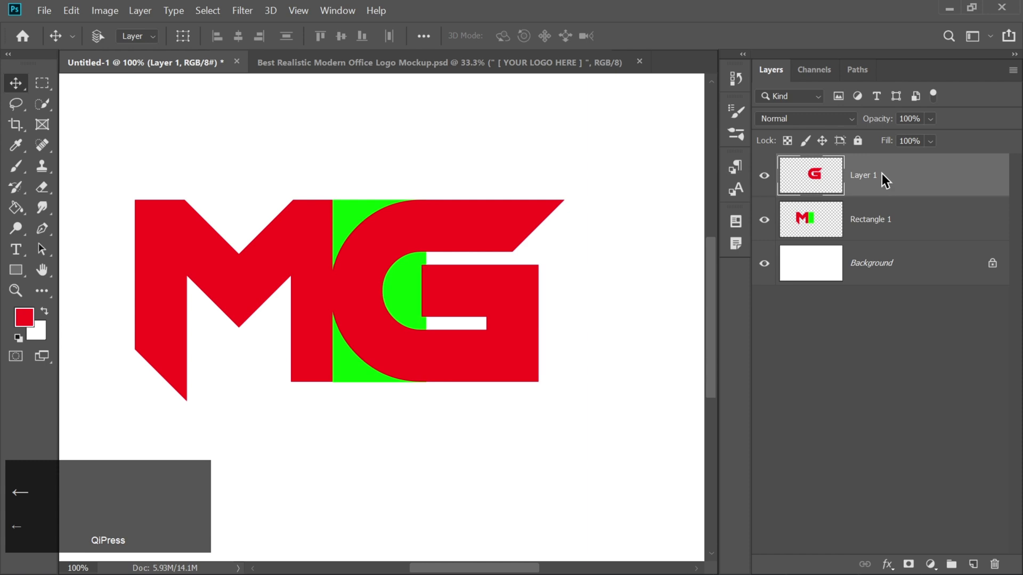
key(Left)
key(Left)
key(Left)
key(Left)
key(Left)
key(Left)
key(Left)
key(Left)
key(Left)
key(Left)
key(Left)
key(Left)
key(Left)
key(Left)
key(Left)
key(Left)
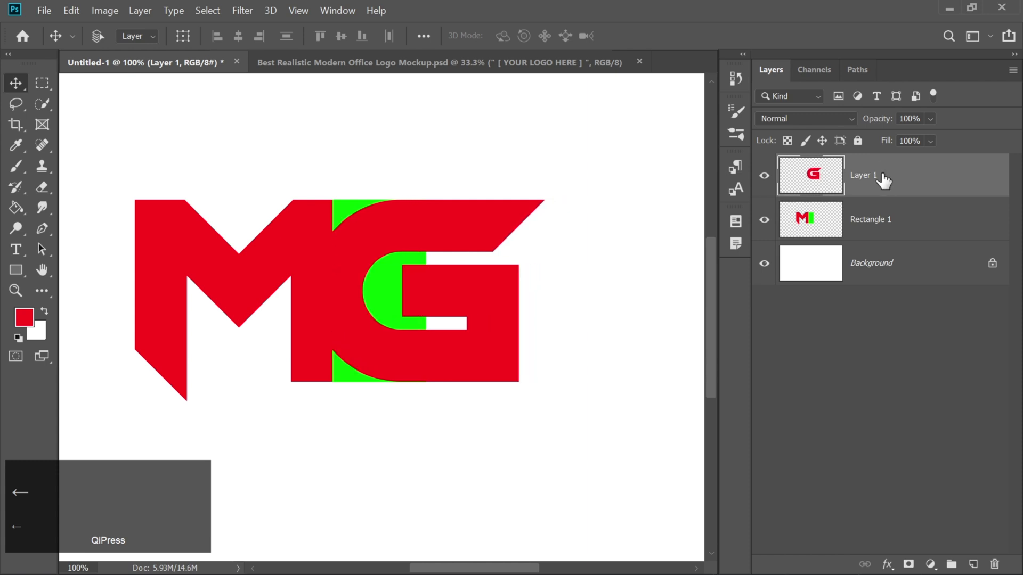
key(Left)
key(Left)
key(Left)
key(Left)
key(Left)
key(Left)
key(Left)
key(Left)
key(Left)
key(Left)
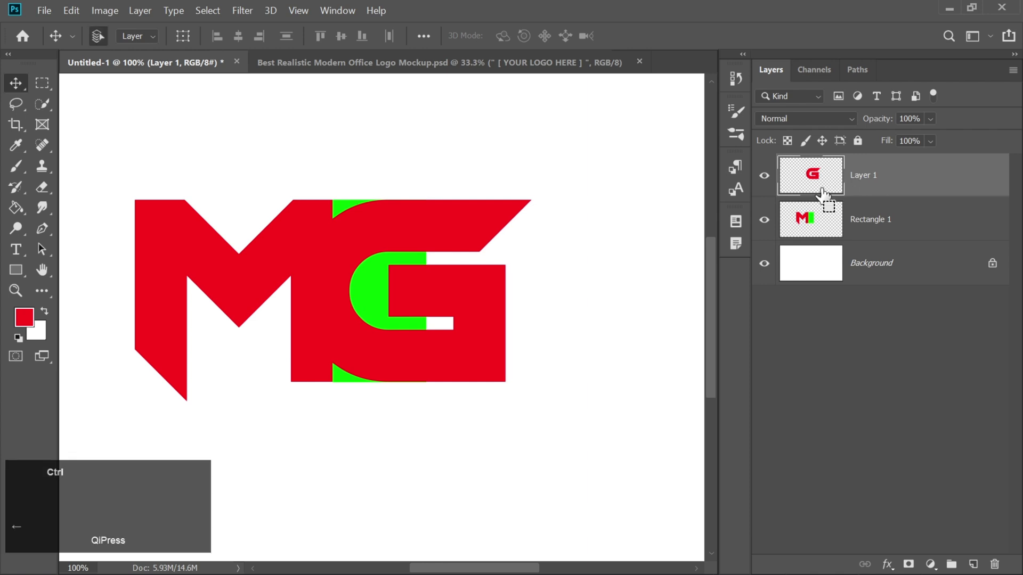
Duplicate and hide the G, then load its outline expanded by 7 px onto Rectangle 1.
key(ctrl+j)
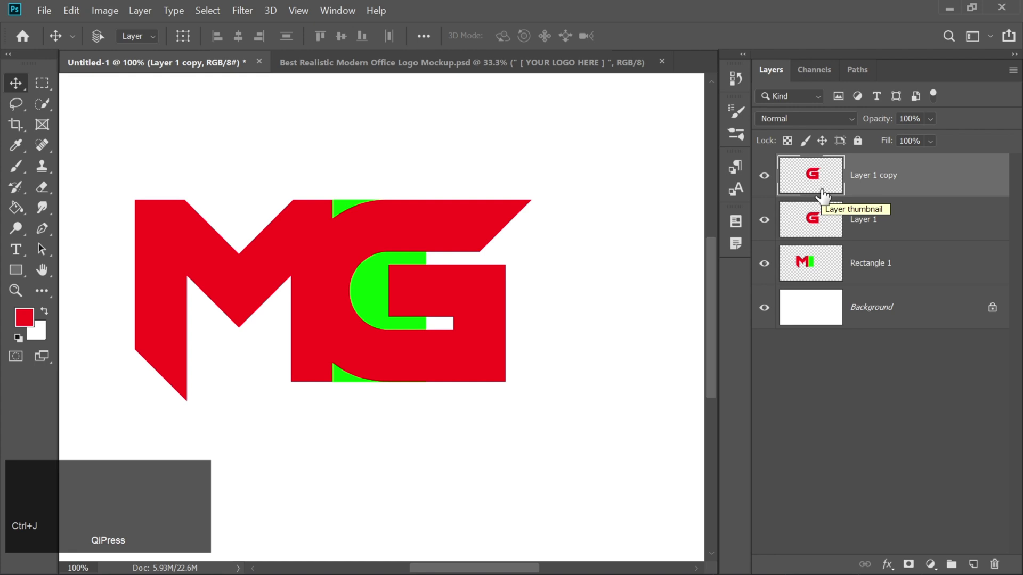
click(764, 220)
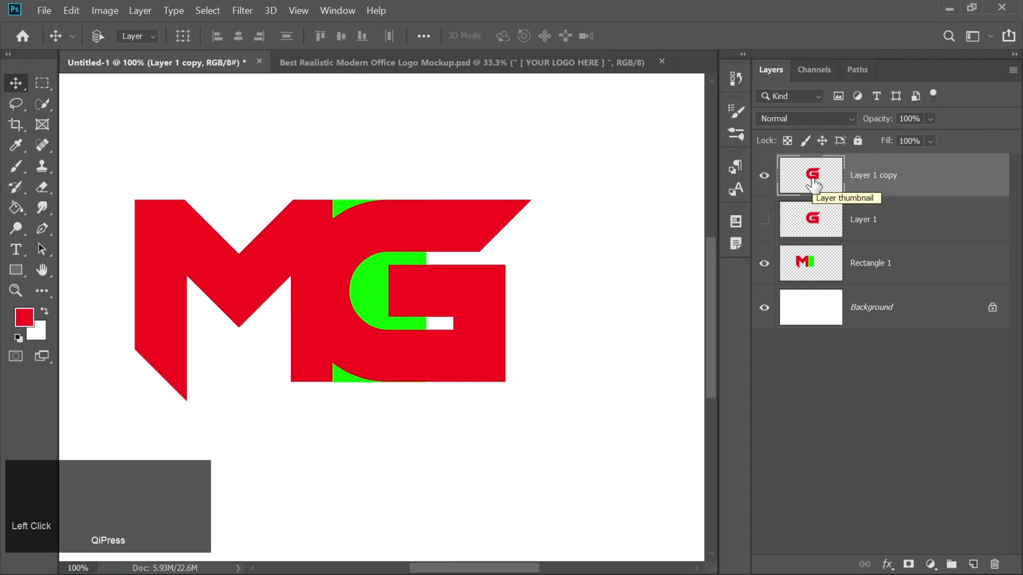
ctrl+click(795, 190)
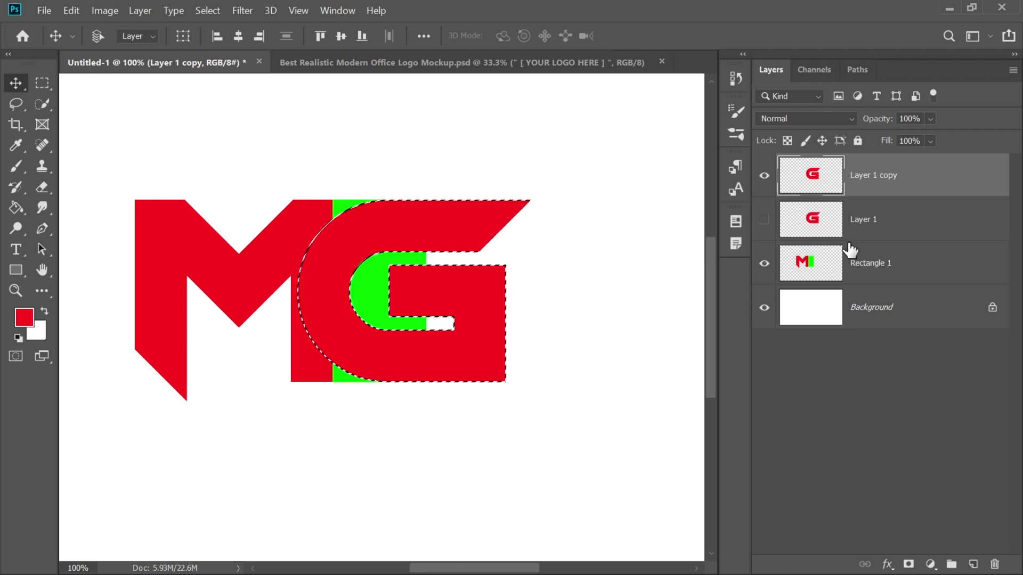
click(875, 270)
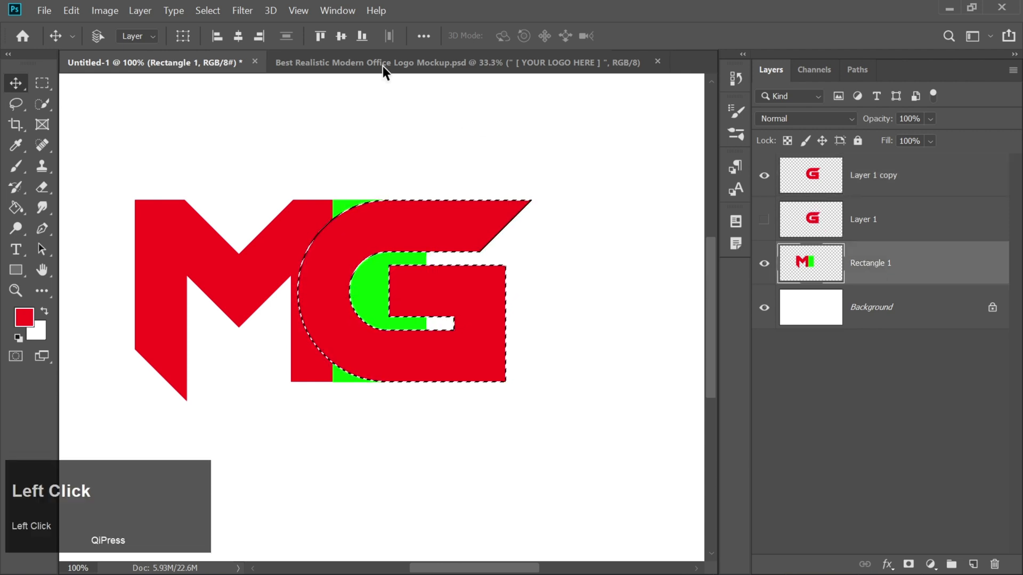
click(208, 11)
mouse_move(311, 221)
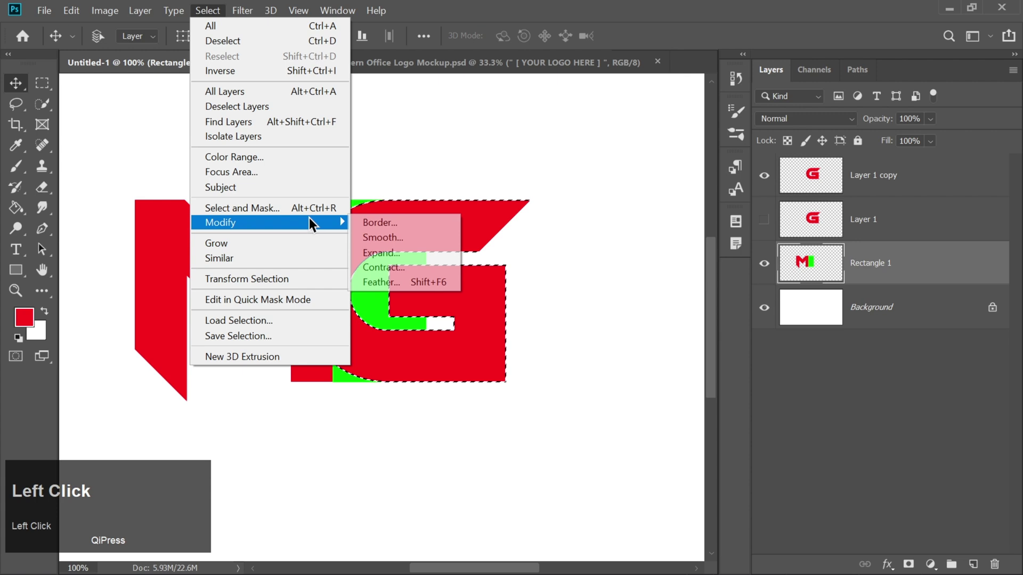
click(391, 249)
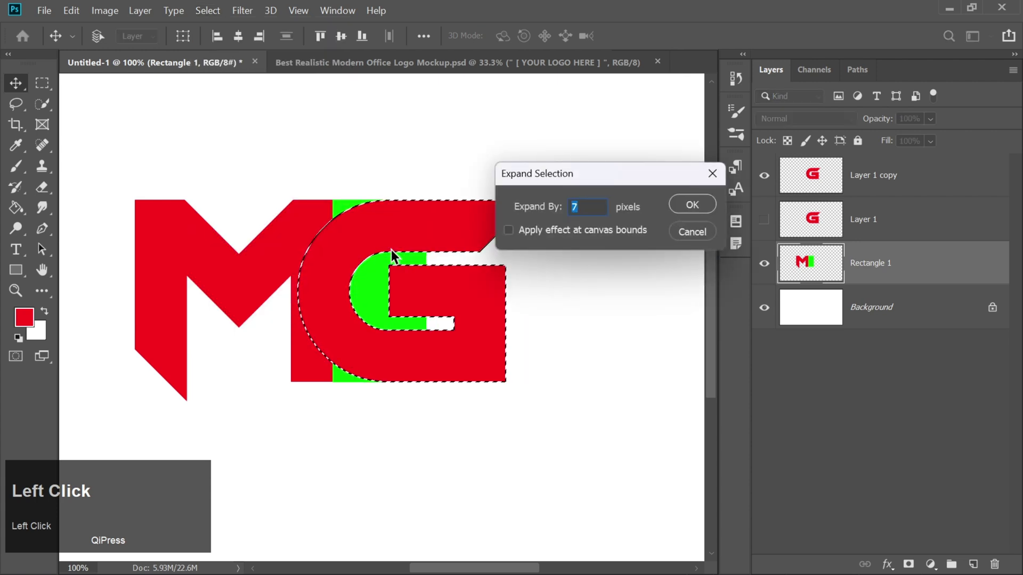
key(Return)
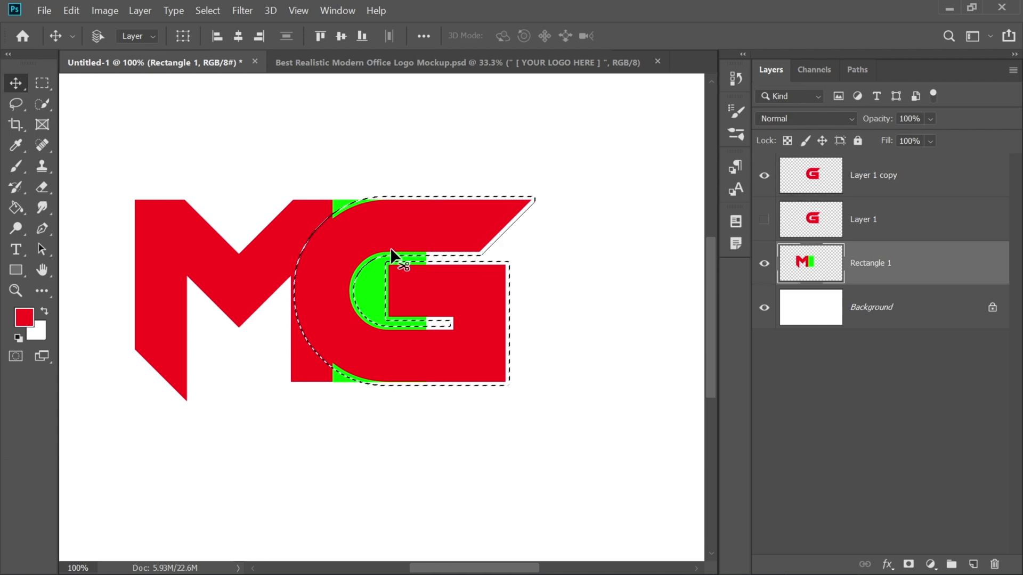
Delete the expanded G area from Rectangle 1, deselect, and remove the duplicate G layer.
key(Delete)
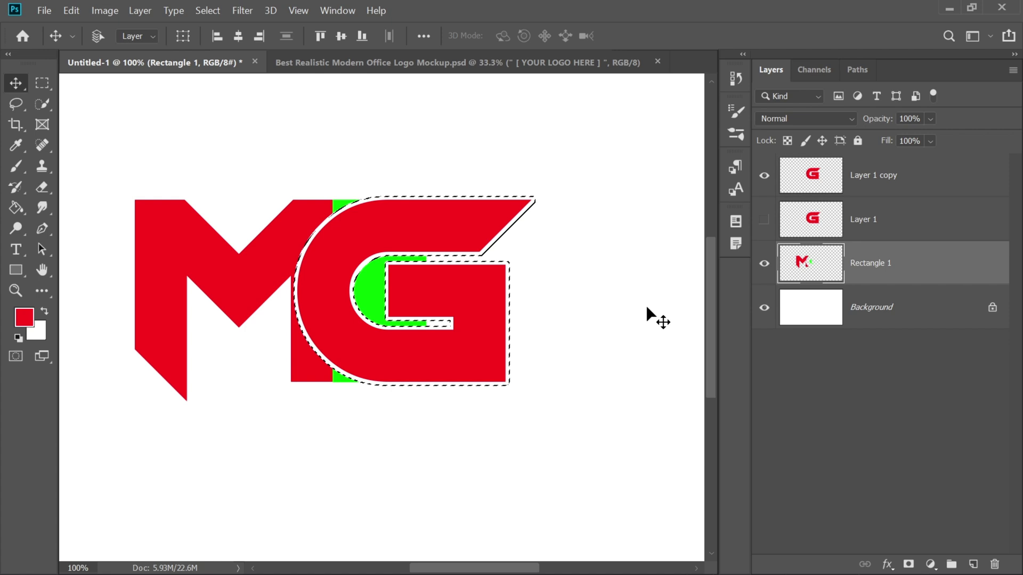
key(ctrl+d)
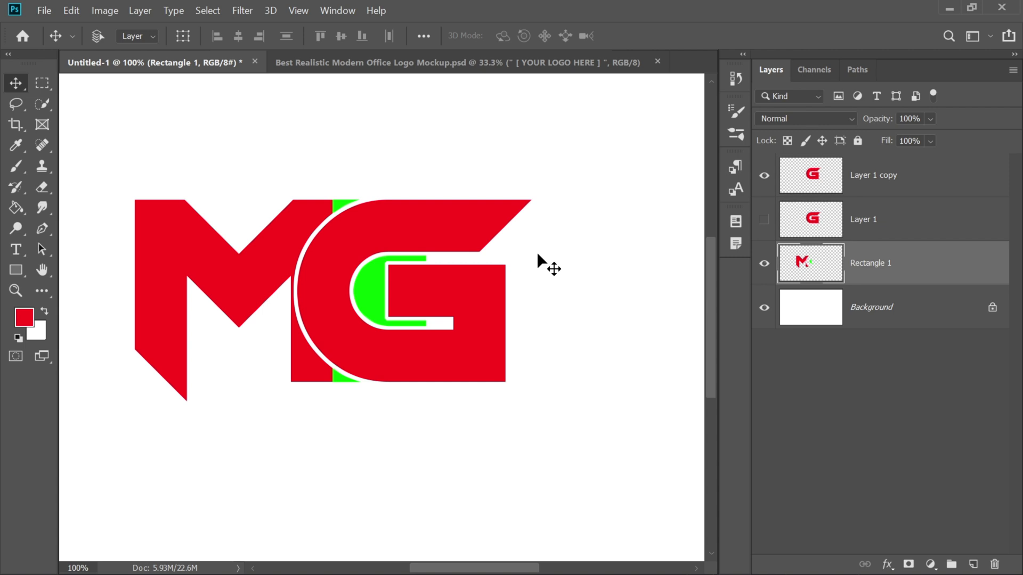
click(818, 192)
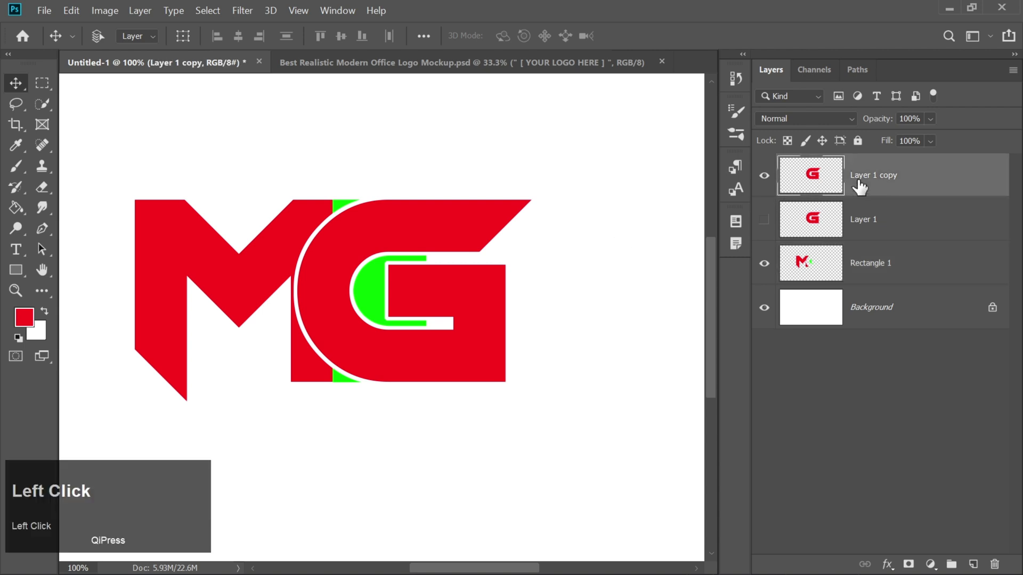
key(Delete)
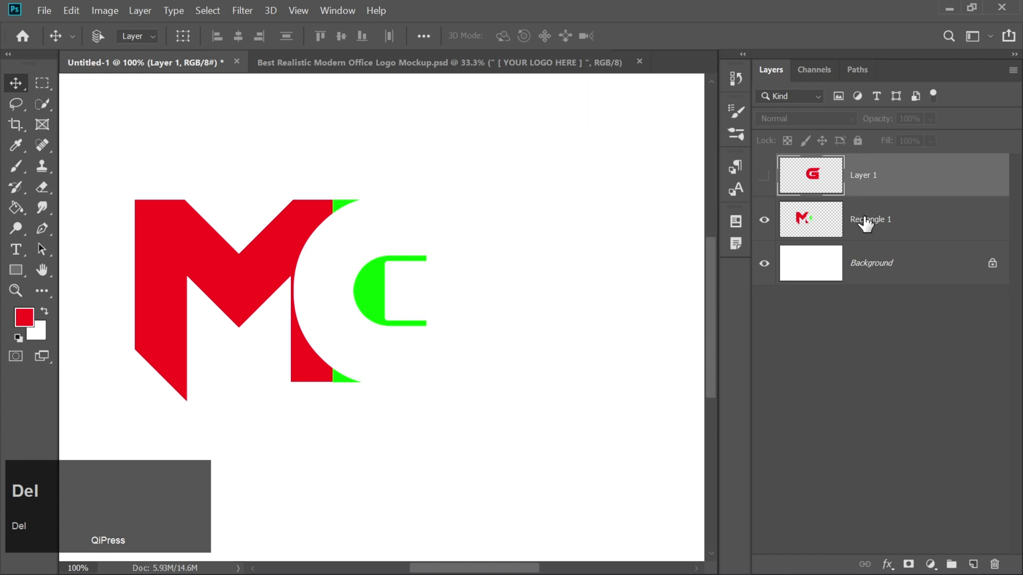
Erase the leftover green inner curve on Rectangle 1 and show the red G again.
click(42, 187)
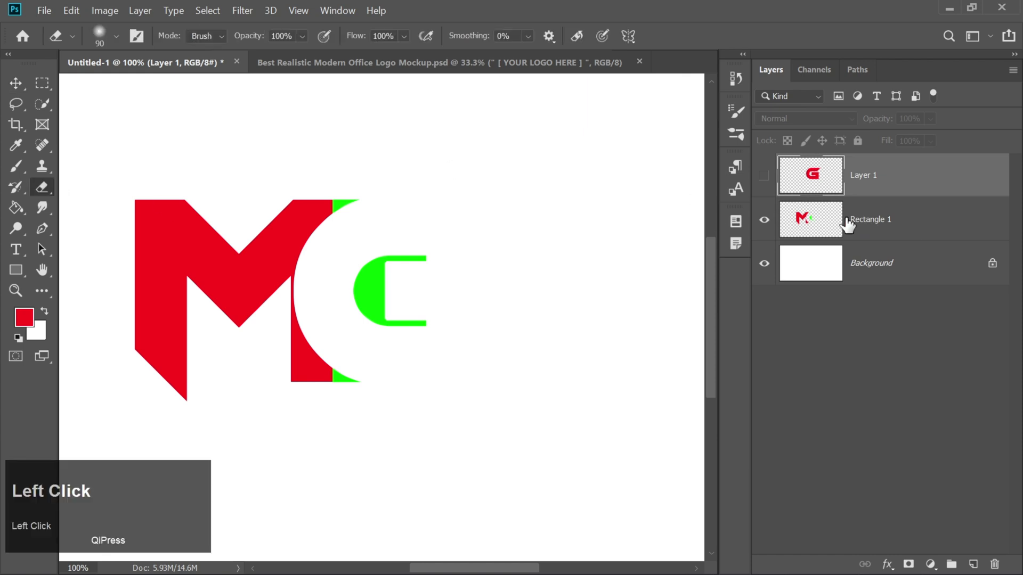
click(863, 225)
mouse_move(393, 297)
mouse_down()
mouse_move(383, 273)
mouse_move(413, 296)
mouse_move(368, 270)
mouse_move(368, 295)
mouse_move(358, 288)
mouse_move(451, 326)
mouse_move(368, 308)
mouse_move(373, 319)
mouse_move(472, 307)
mouse_up()
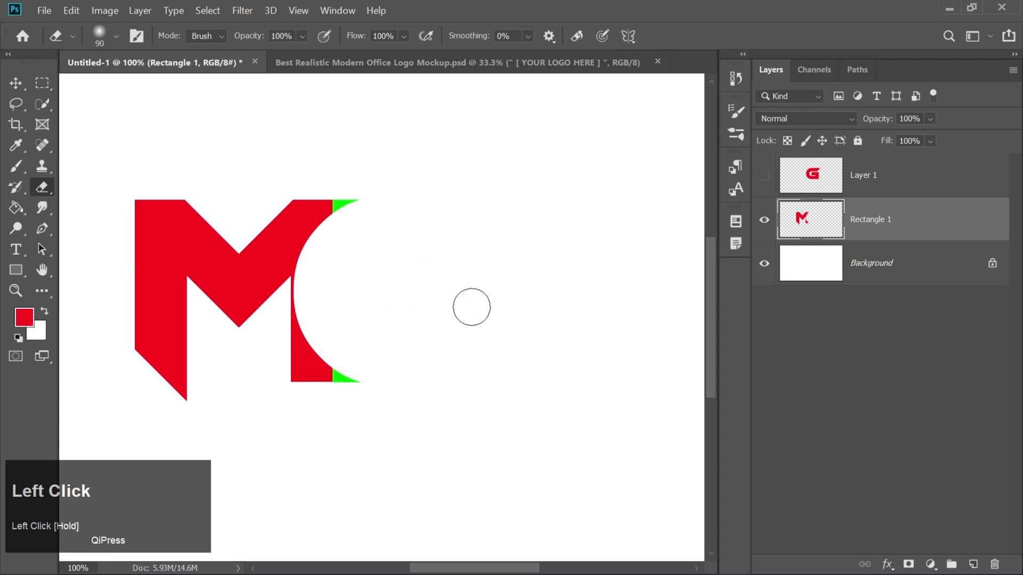
click(764, 181)
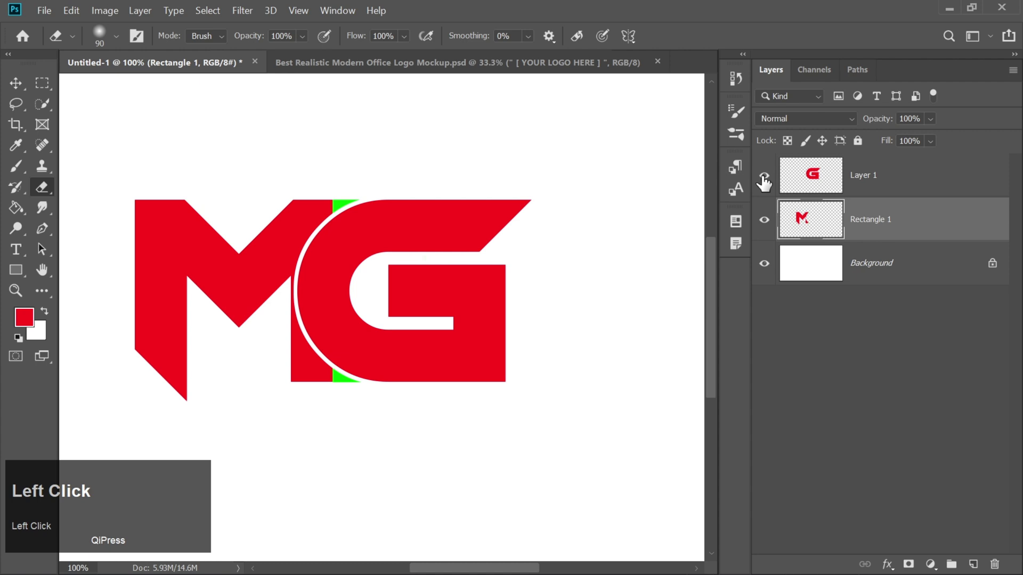
Merge the M and G layers into a single Layer 1.
click(15, 83)
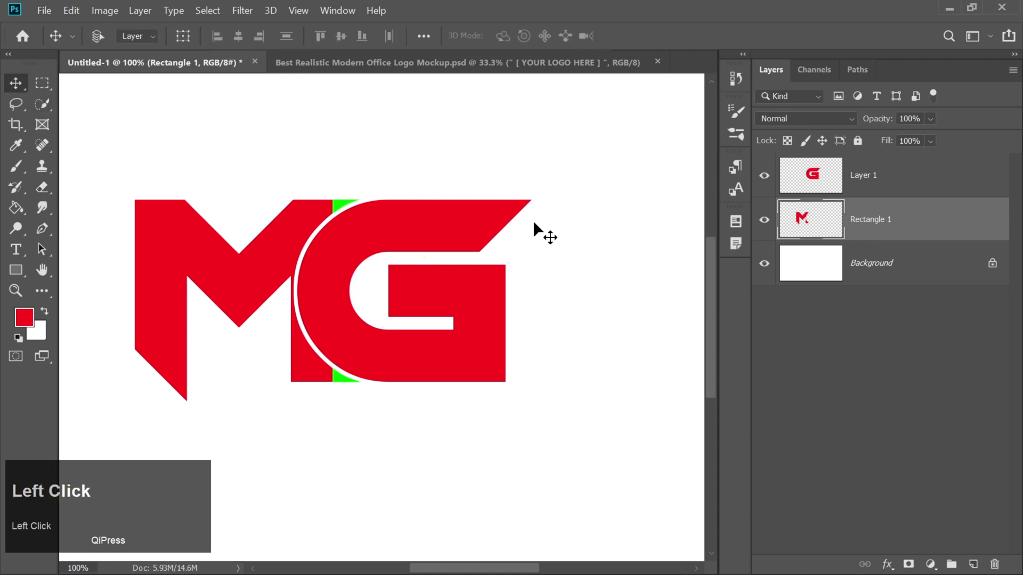
shift+click(872, 185)
right_click(872, 183)
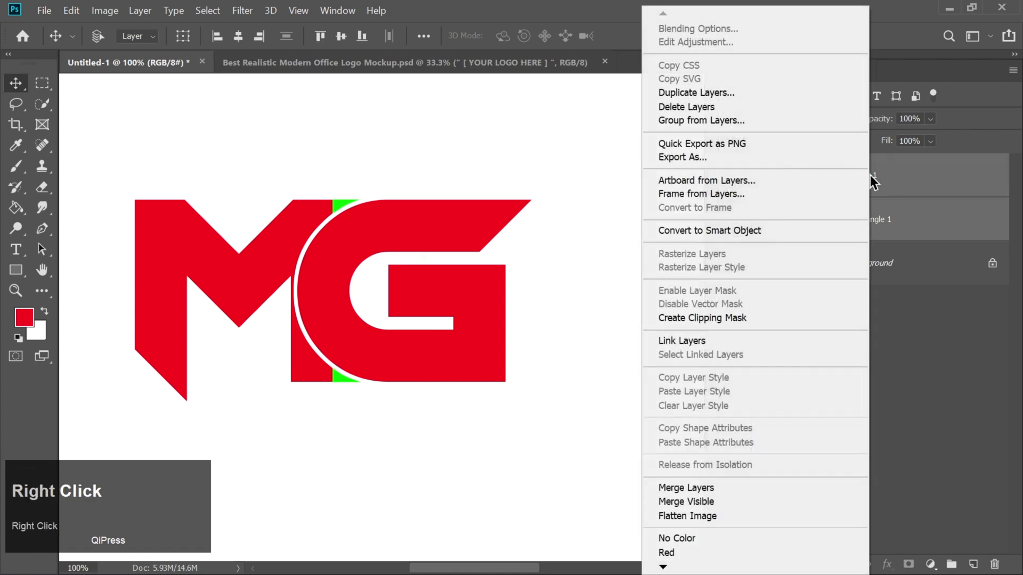
click(692, 487)
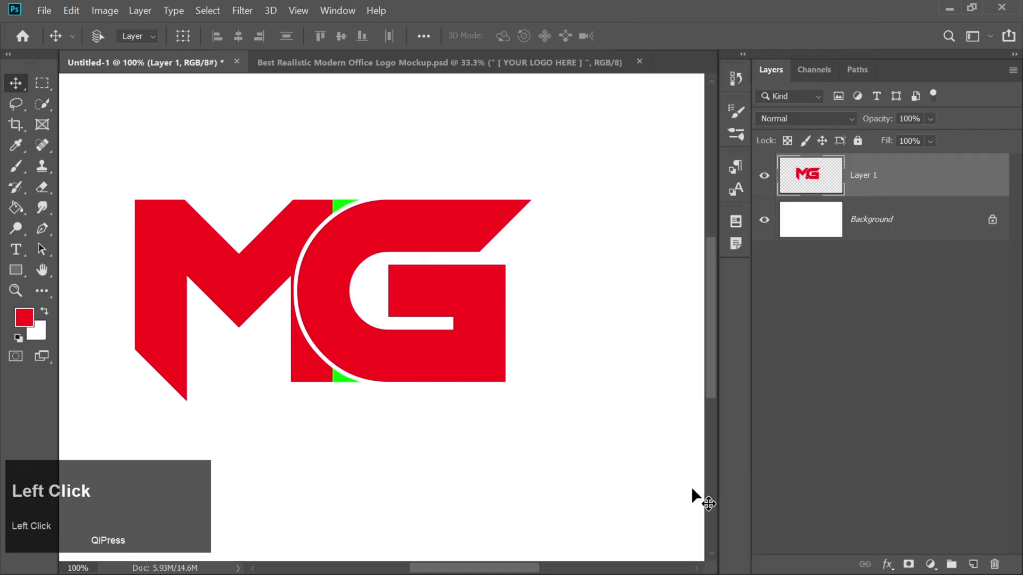
Draw a thin red 714 × 10 px rectangle beneath the MG monogram.
click(21, 271)
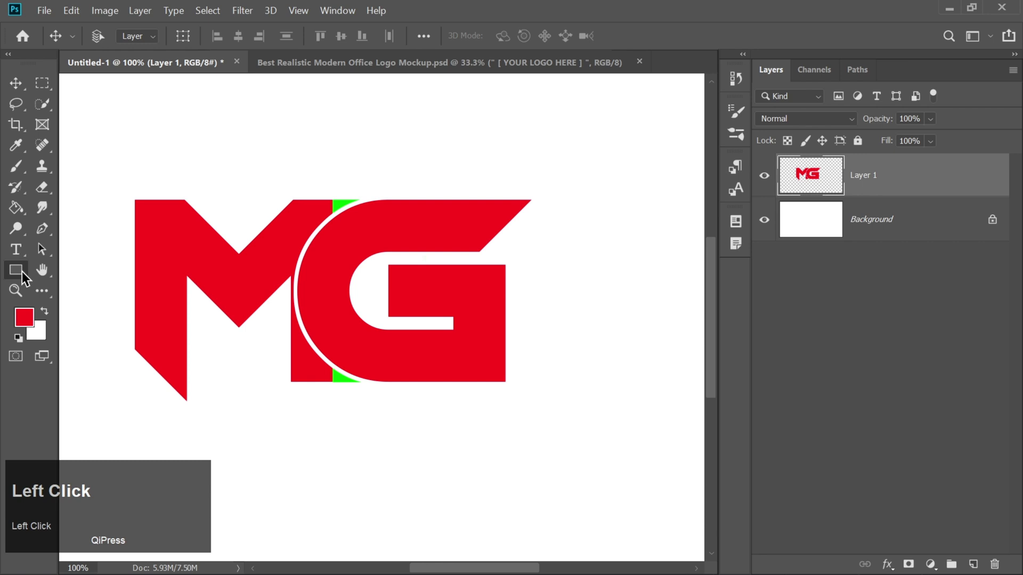
click(127, 404)
drag(128, 403, 508, 408)
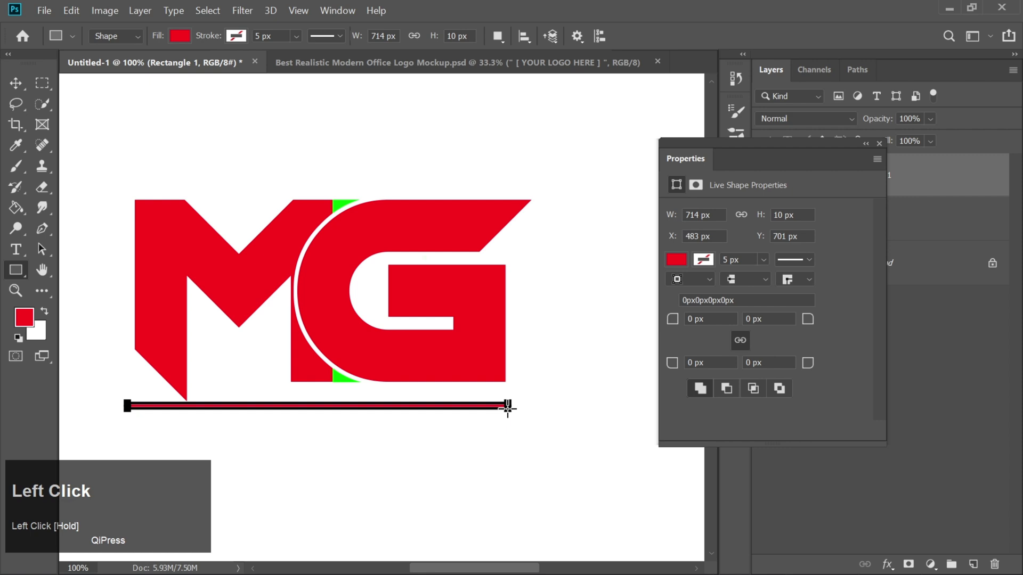
Nudge the underline bar one pixel right and one pixel down.
click(13, 83)
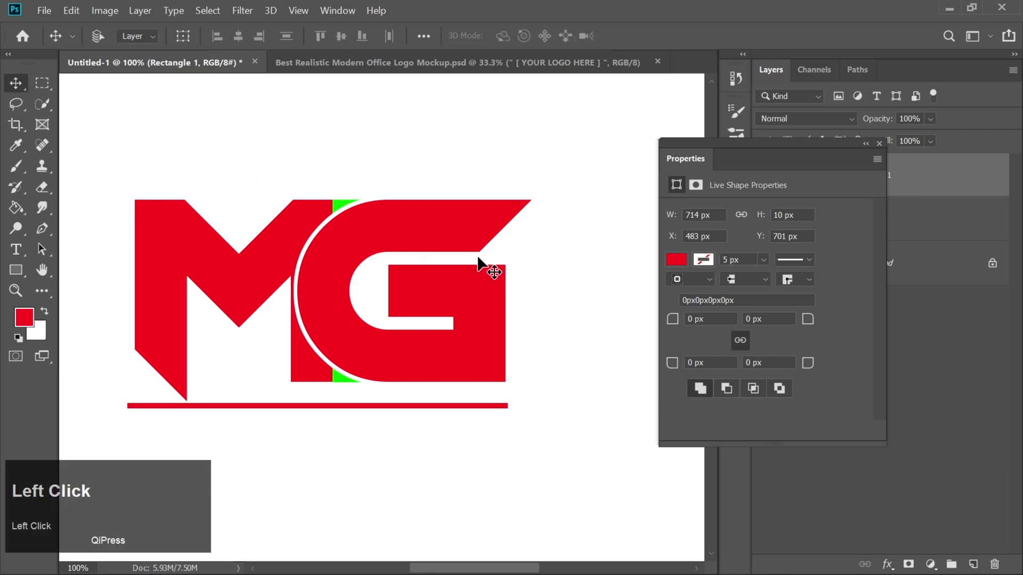
key(Right)
key(Down)
key(Down)
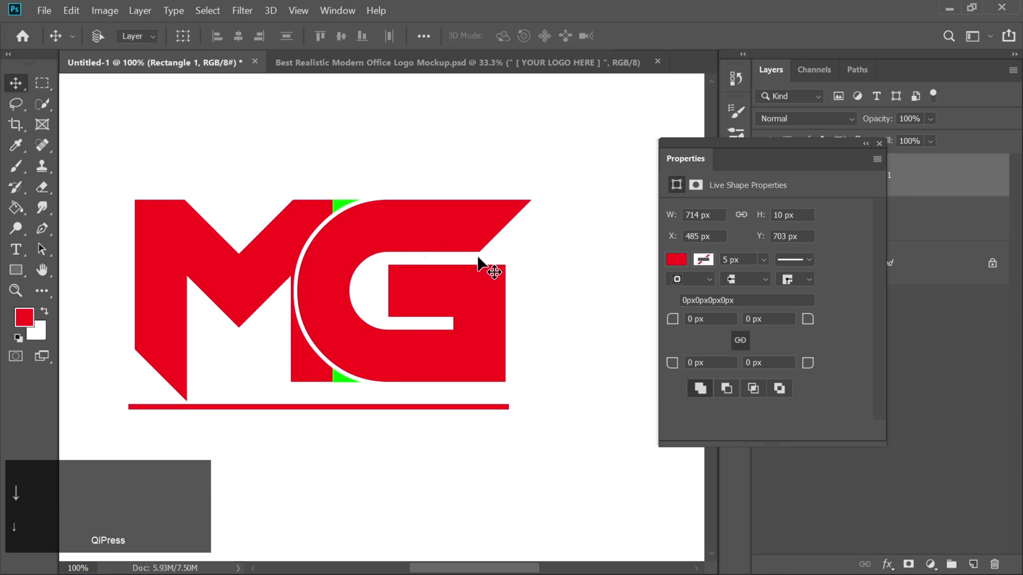
key(Down)
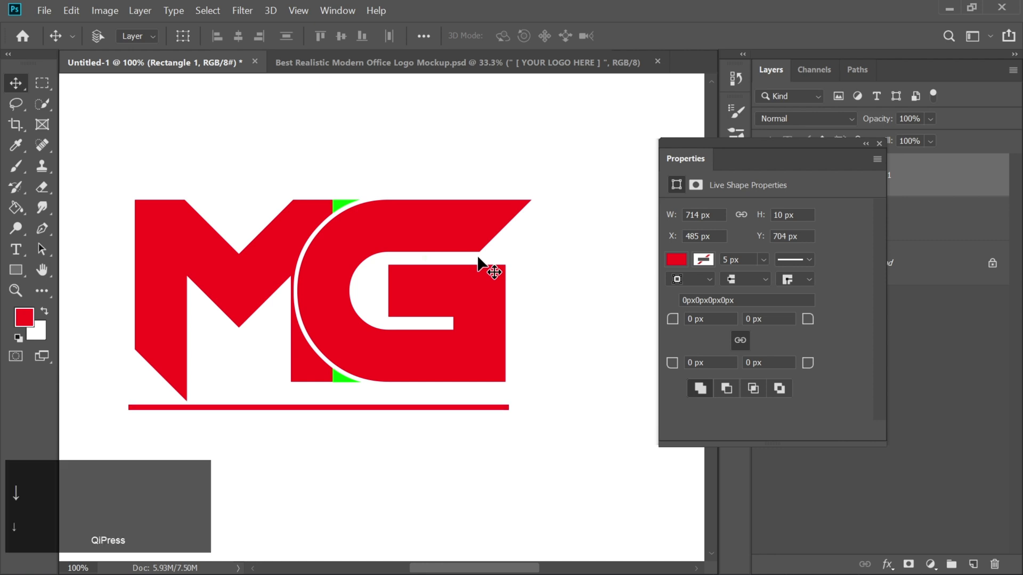
key(Up)
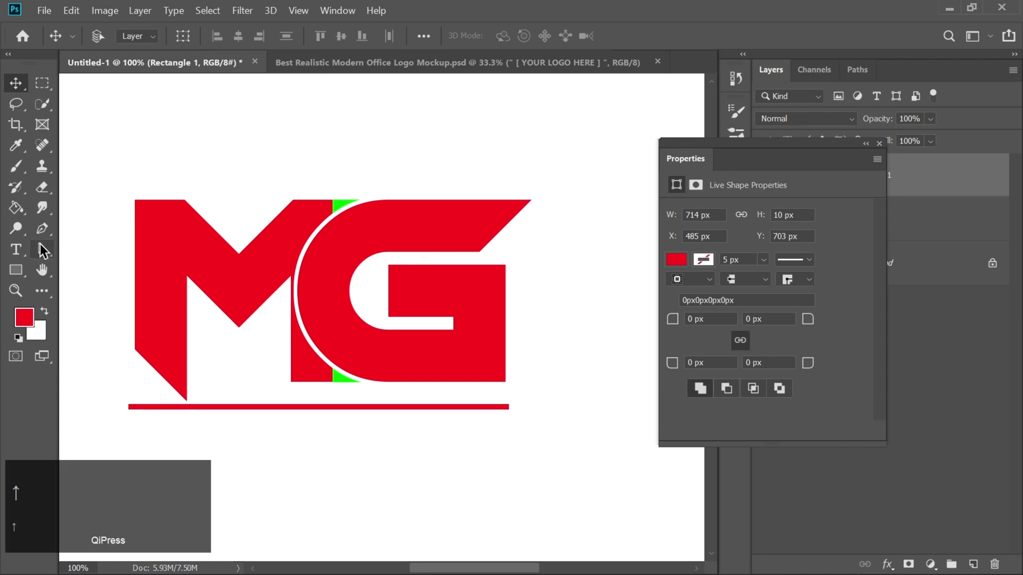
Set the Type tool's font size to 60 pt.
click(17, 250)
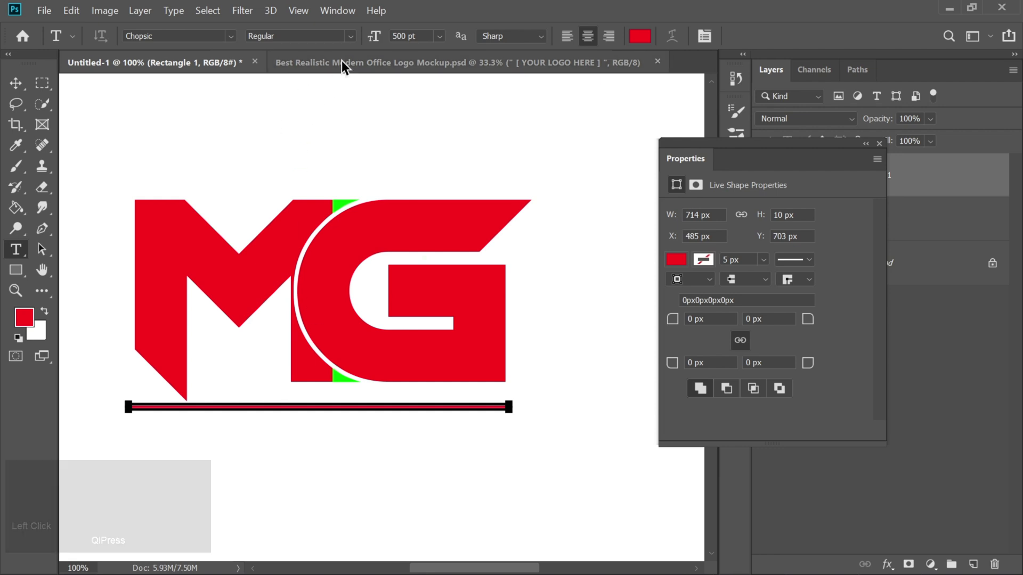
click(423, 33)
drag(423, 33, 370, 36)
text(60)
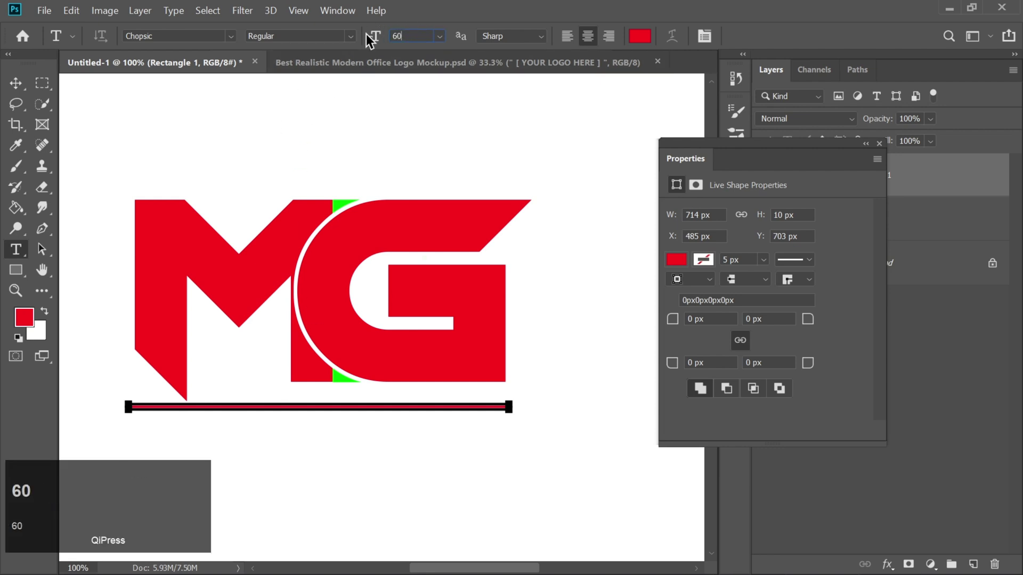
key(Return)
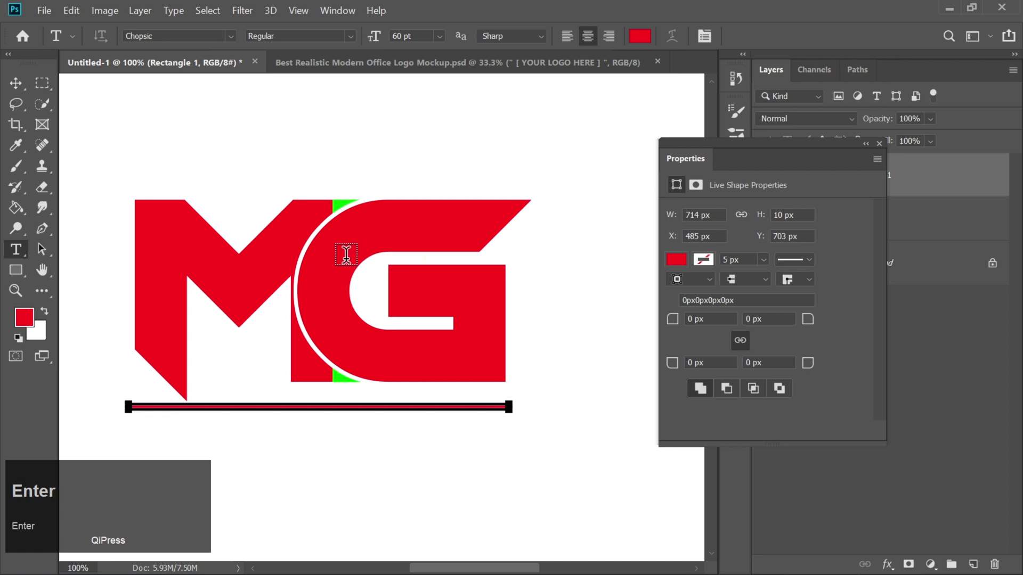
Type 'MAGNA' below the underline and raise its tracking to 1860.
click(280, 446)
text(MAGNA)
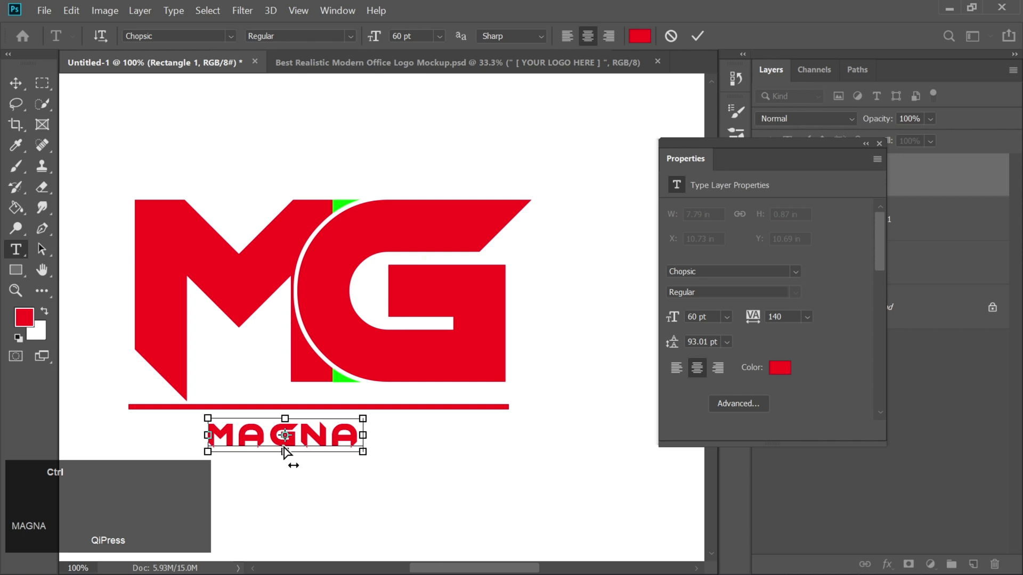
key(ctrl+a)
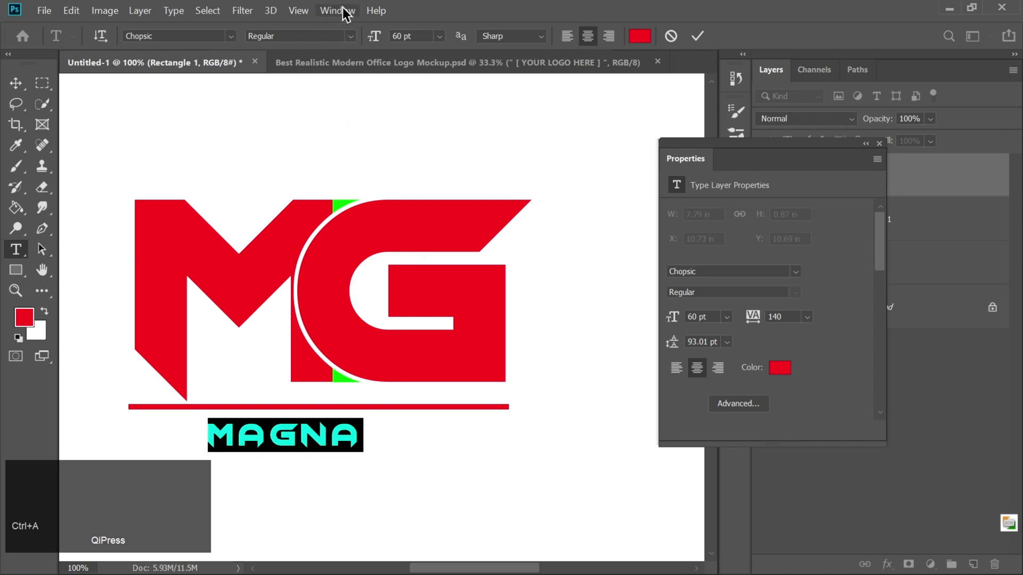
click(343, 11)
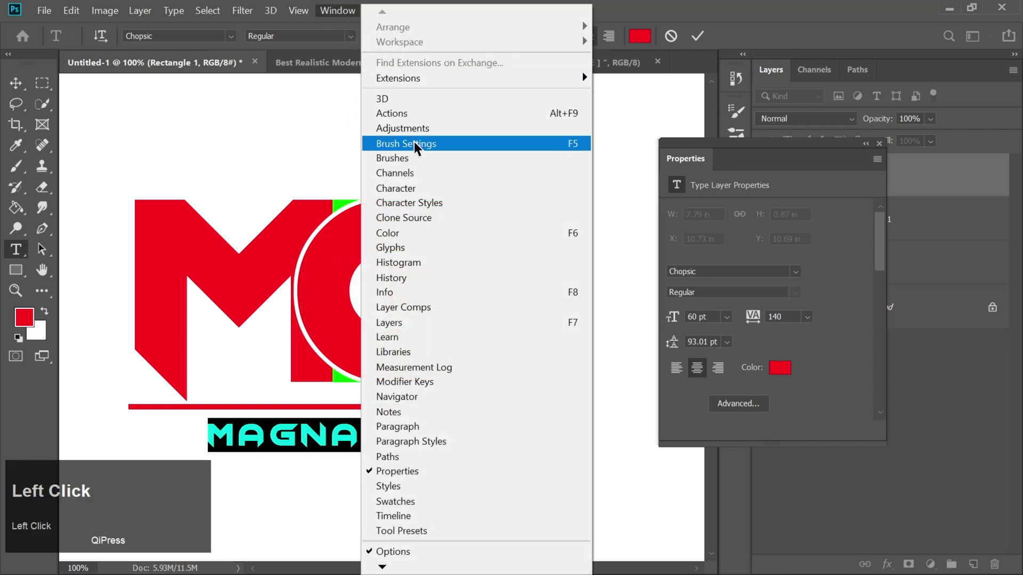
click(402, 190)
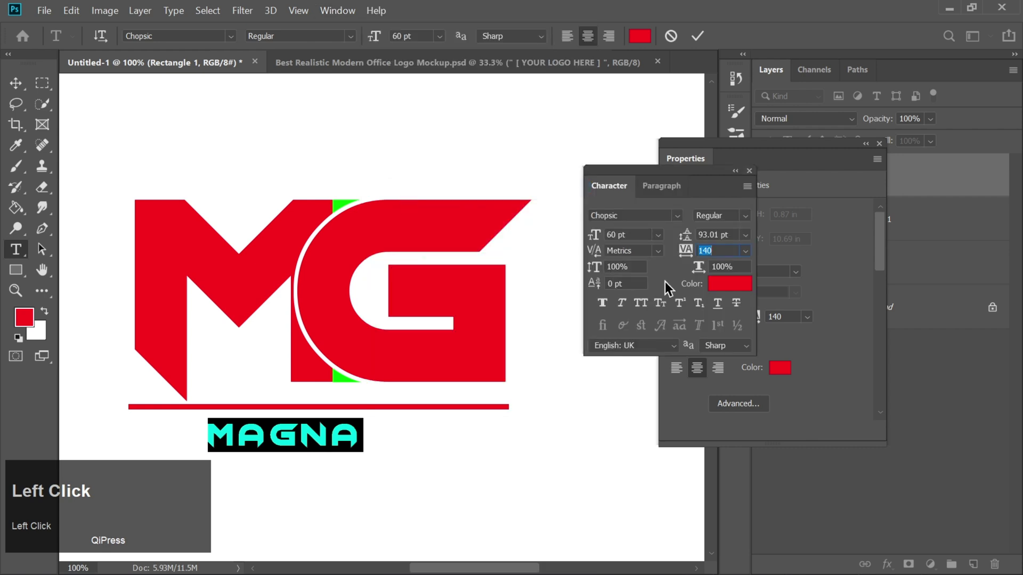
drag(684, 255, 752, 258)
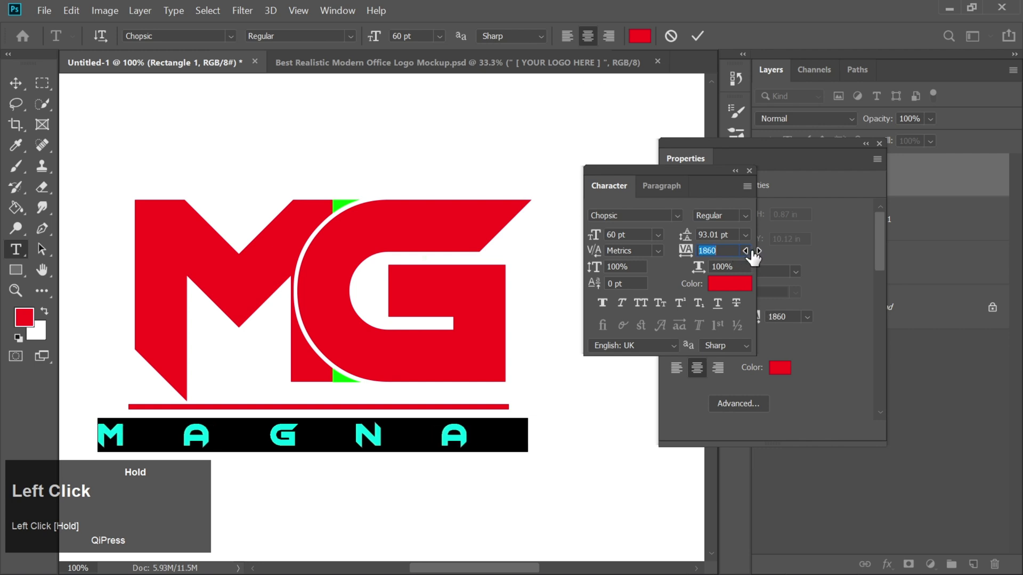
Nudge MAGNA right and up to centre it just beneath the underline.
click(16, 84)
key(Right)
key(Right)
key(Right)
key(Right)
key(Right)
key(Right)
key(Right)
key(Right)
key(Right)
key(Right)
key(Right)
key(Right)
key(Right)
key(Right)
key(Right)
key(Right)
key(Right)
key(Right)
key(Right)
key(Right)
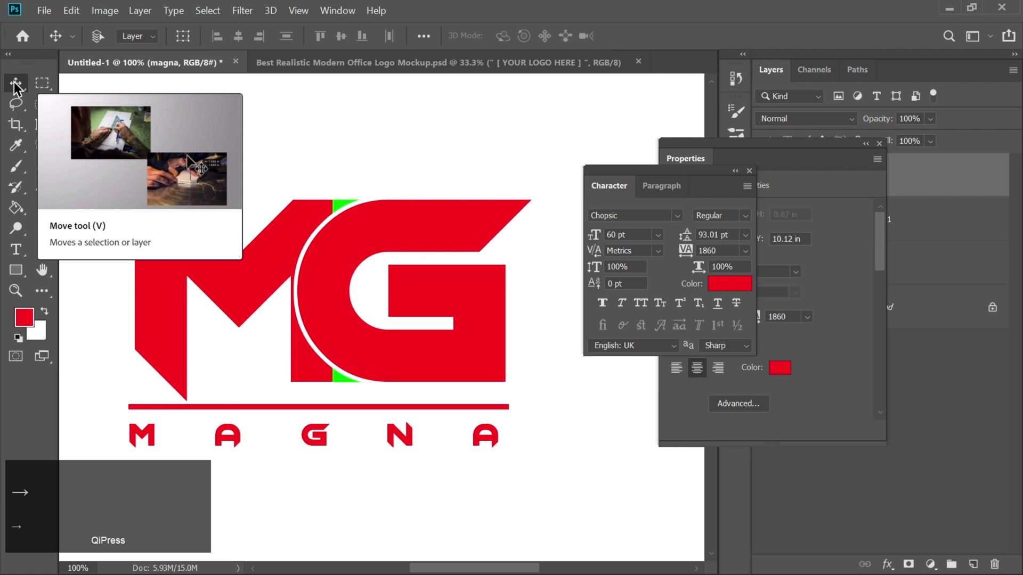
key(Up)
key(Up)
key(Up)
key(Up)
key(Up)
key(Up)
key(Up)
key(Up)
key(Right)
key(Right)
key(Right)
key(Right)
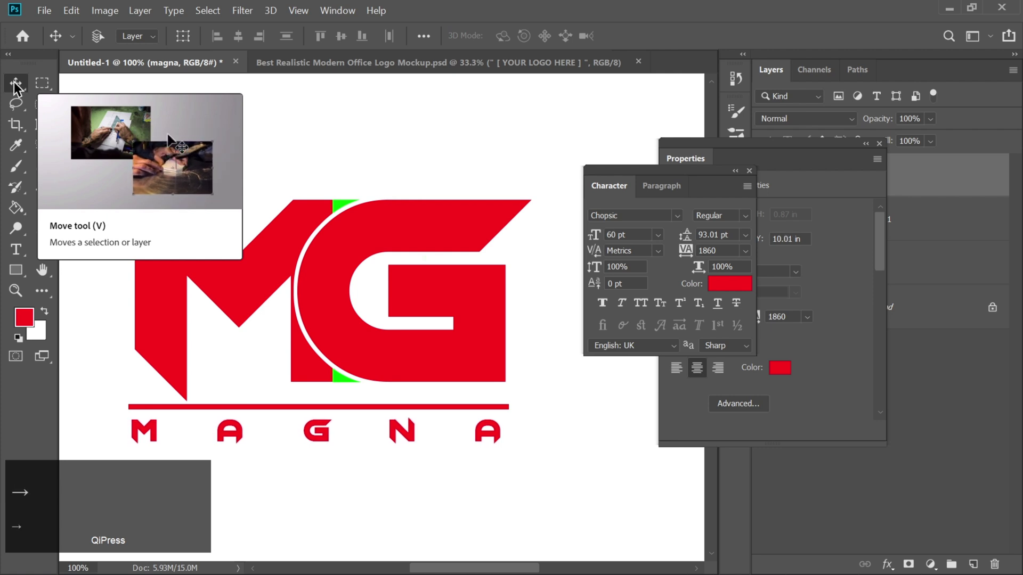
key(Right)
key(Right)
key(Right)
key(Right)
key(Right)
key(Up)
key(Up)
key(Up)
key(Up)
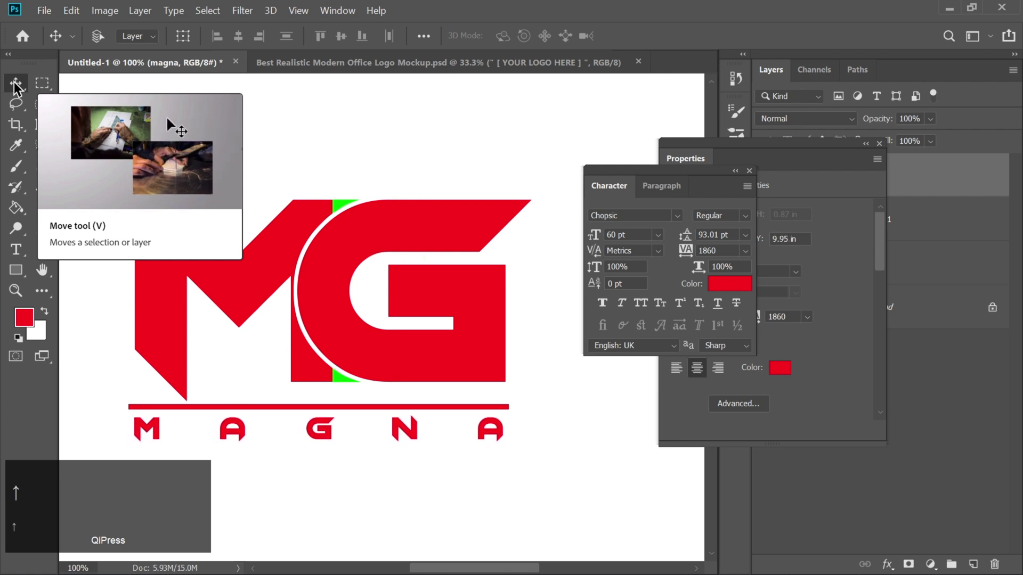
key(Up)
key(Up)
key(Up)
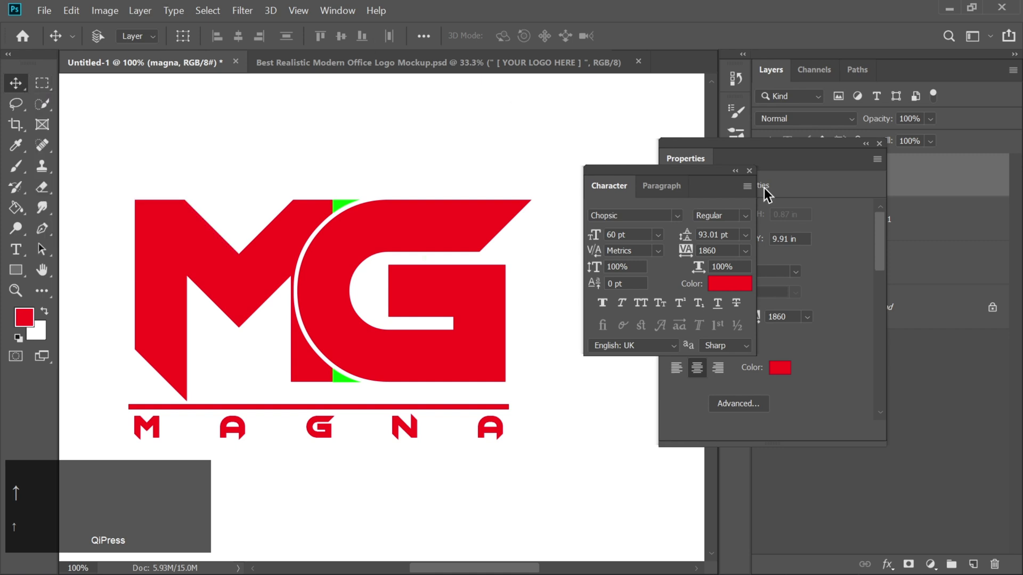
click(753, 175)
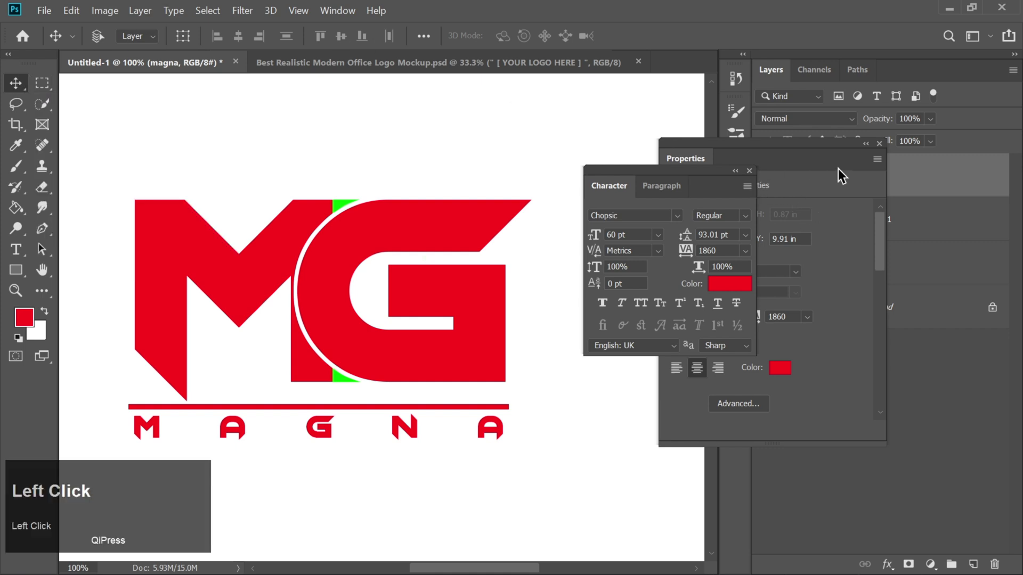
Hide the Background, stamp the visible logo into a new Layer 2, and copy it.
click(879, 143)
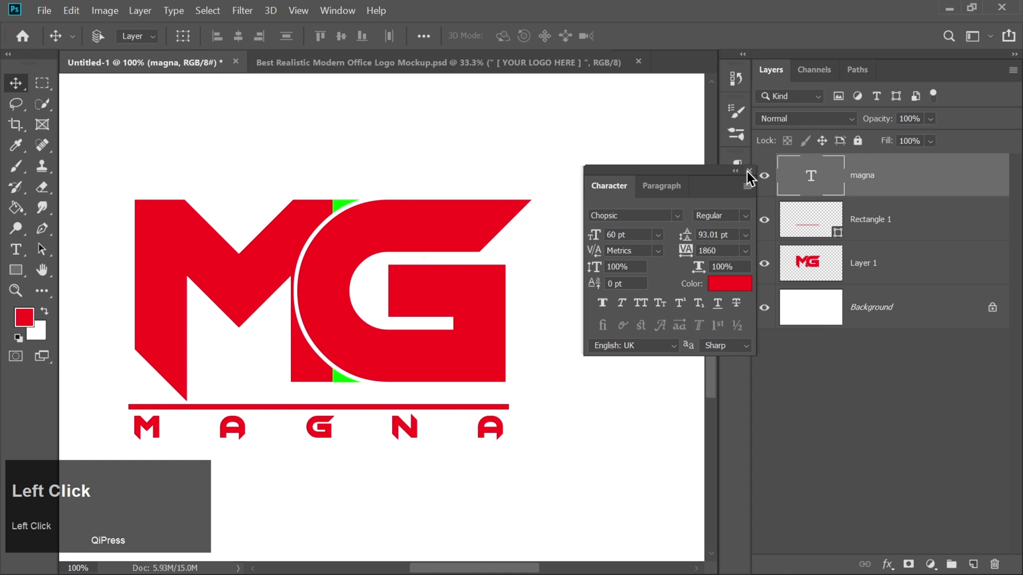
click(749, 172)
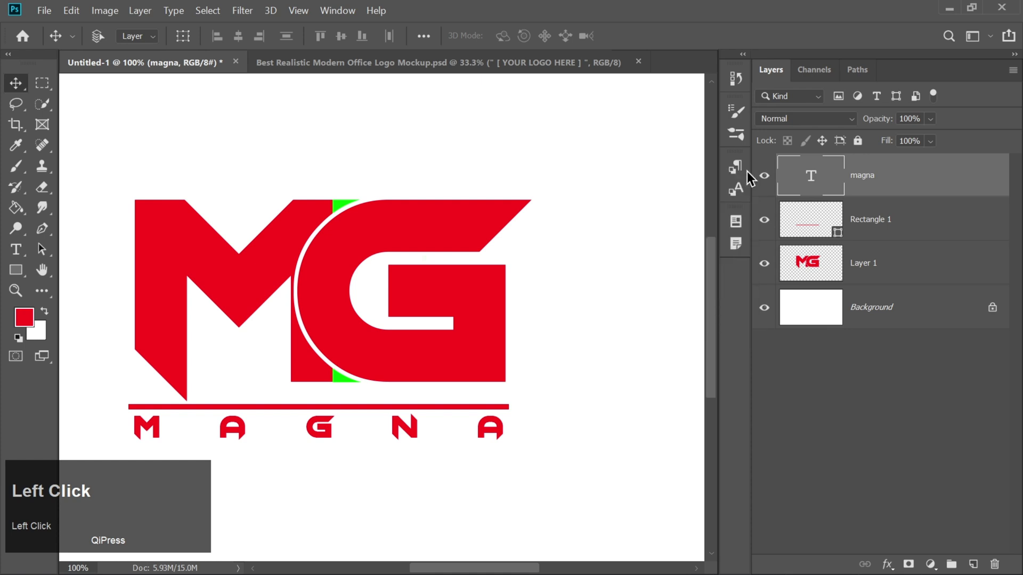
click(764, 308)
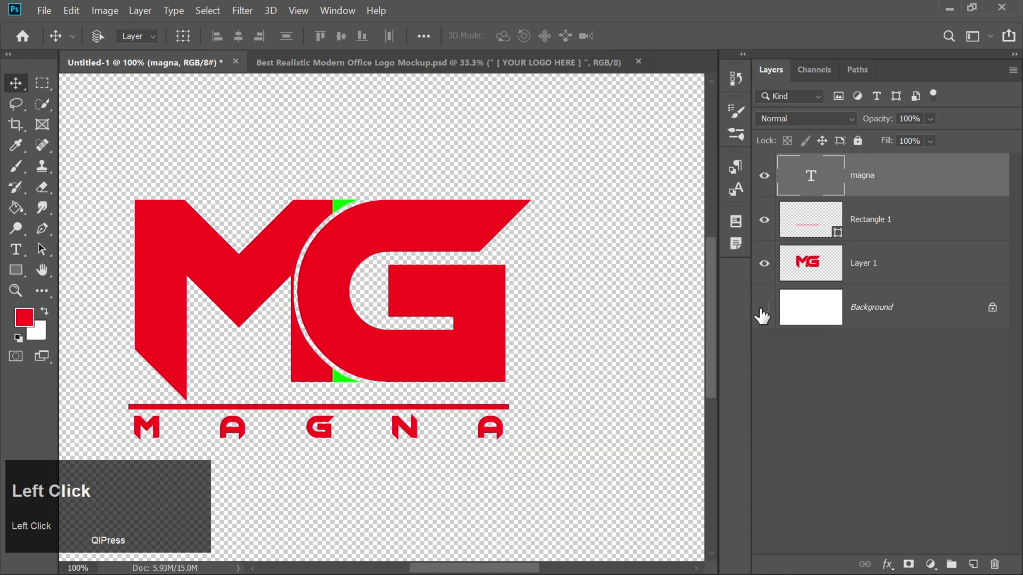
key(ctrl+alt+shift)
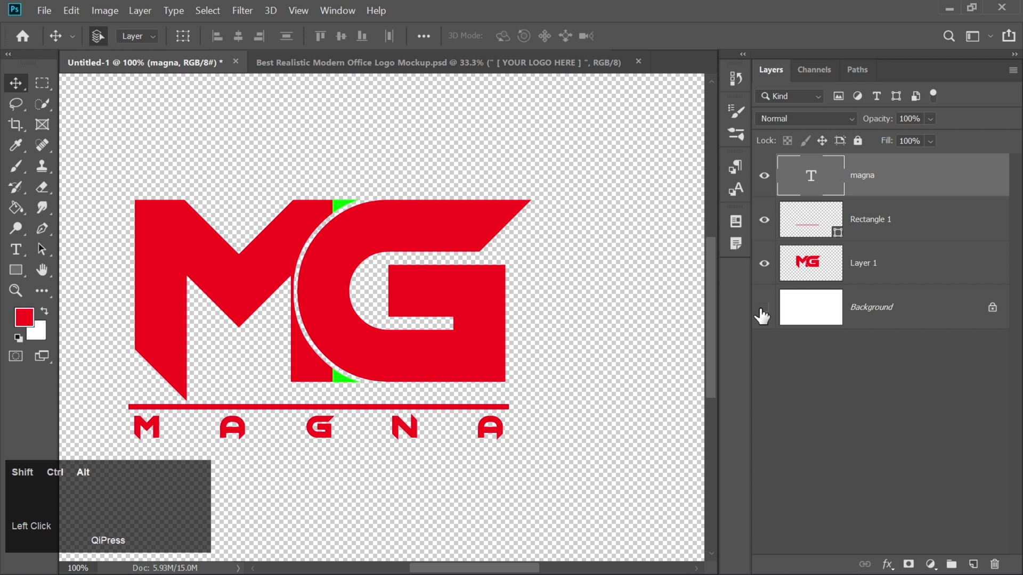
key(ctrl+shift+alt+e)
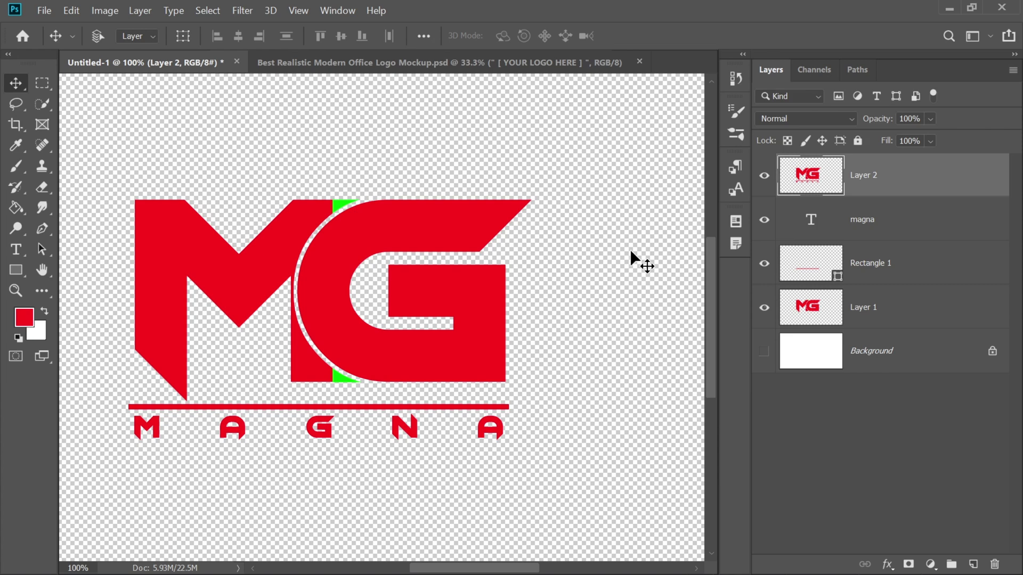
key(ctrl+c)
Paste the logo into the mockup's smart object, hide the Graphicsfamily placeholder, and save it.
click(459, 66)
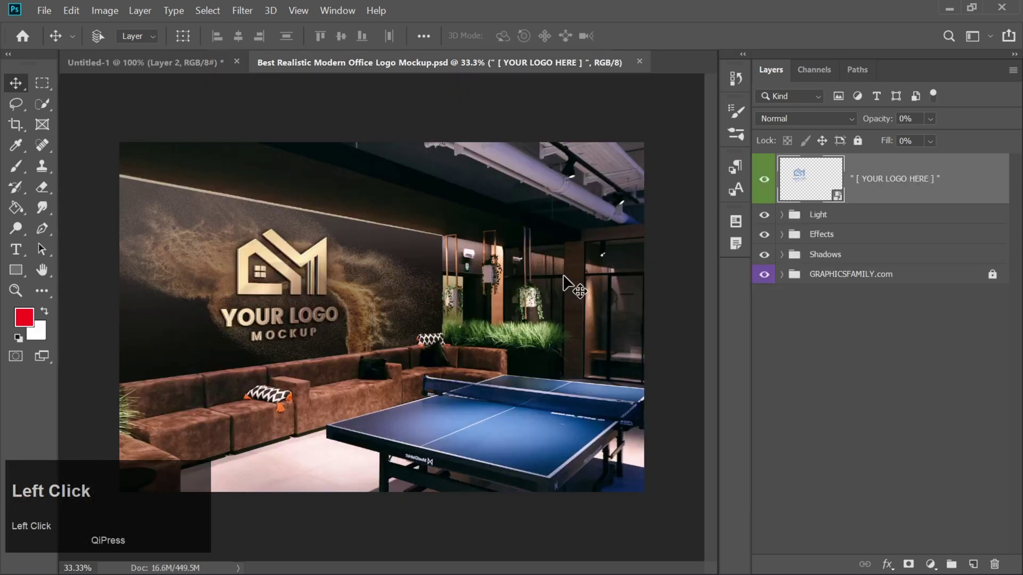
double_click(805, 189)
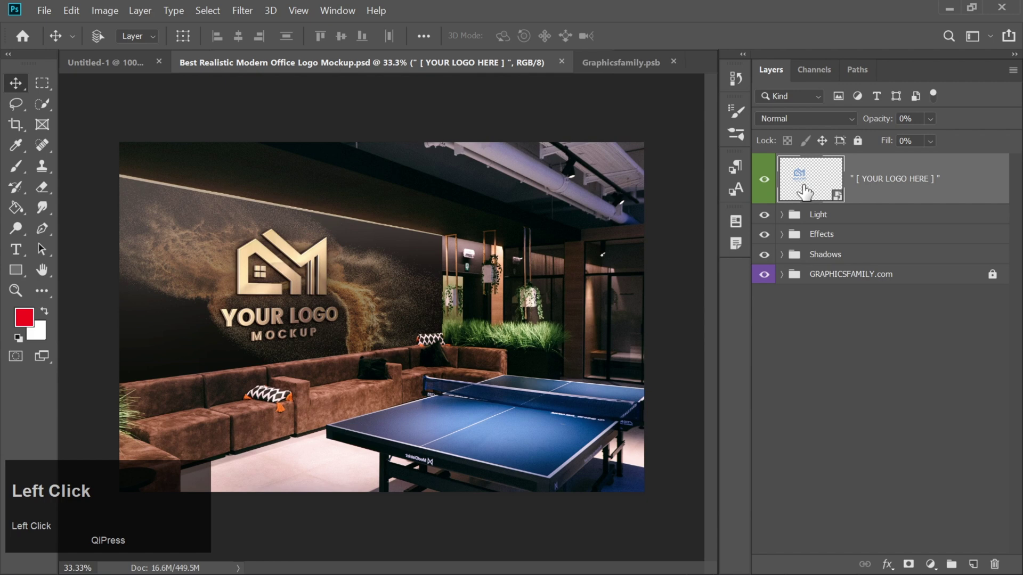
key(ctrl+v)
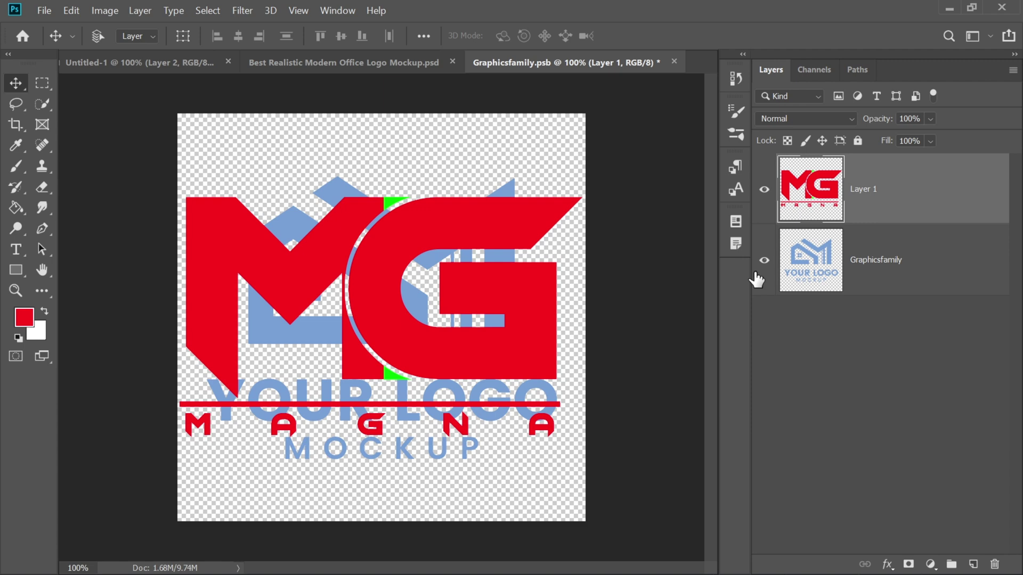
click(764, 261)
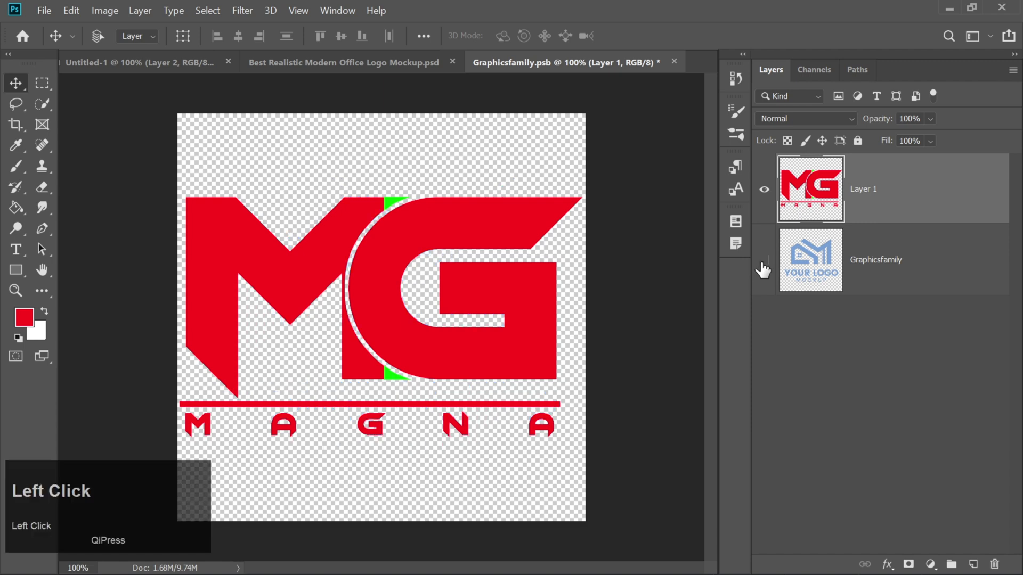
click(675, 63)
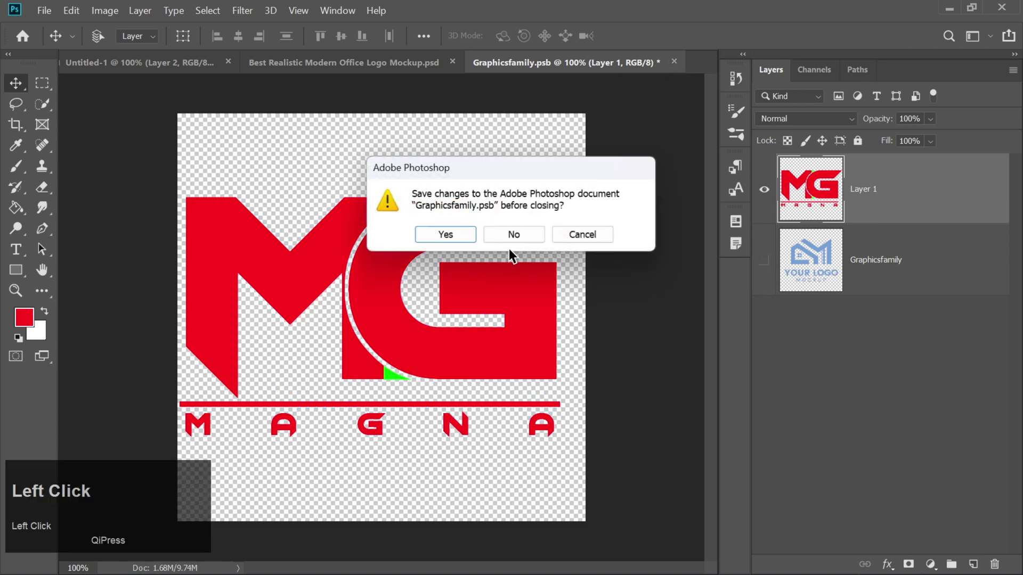
click(453, 235)
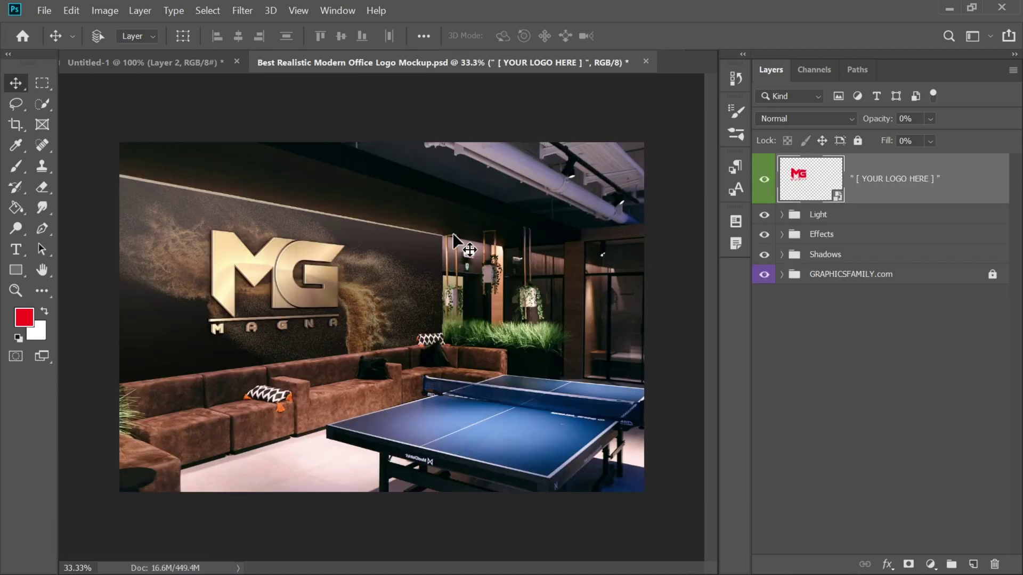
Zoom the office mockup to 50% and pan onto the gold MG MAGNA sign on the wall.
key(ctrl+equal)
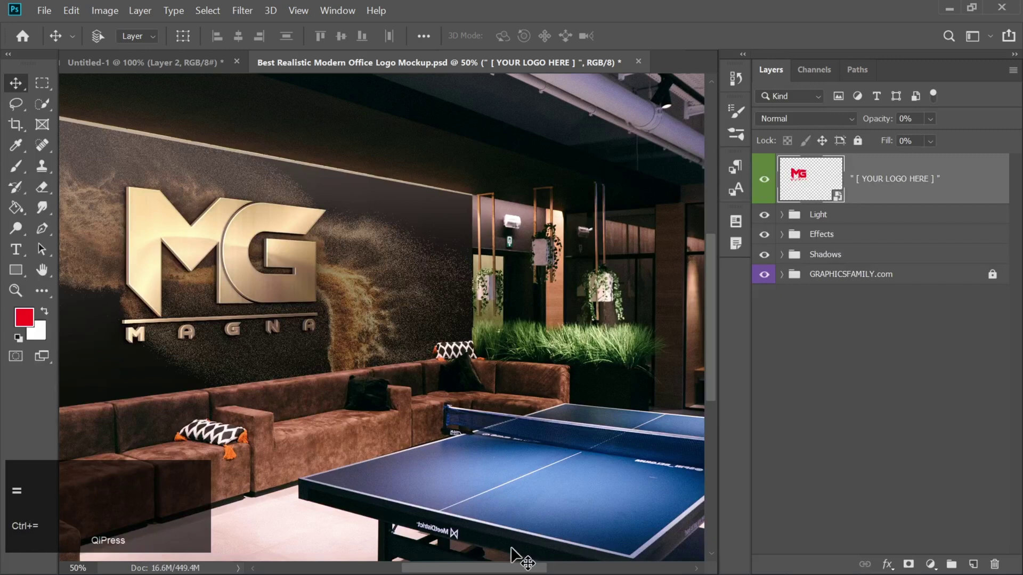
drag(511, 568, 473, 568)
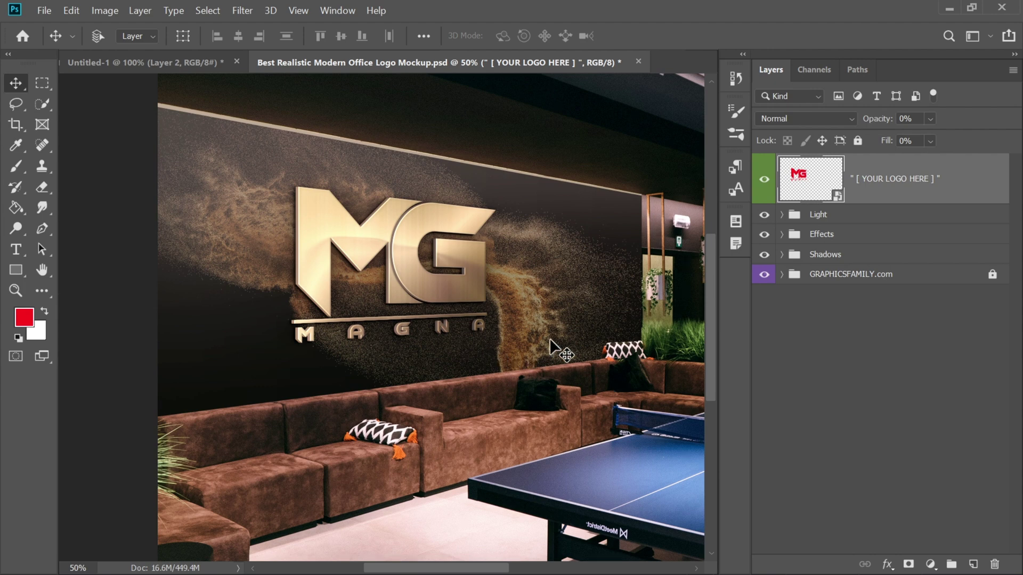
drag(550, 341, 551, 341)
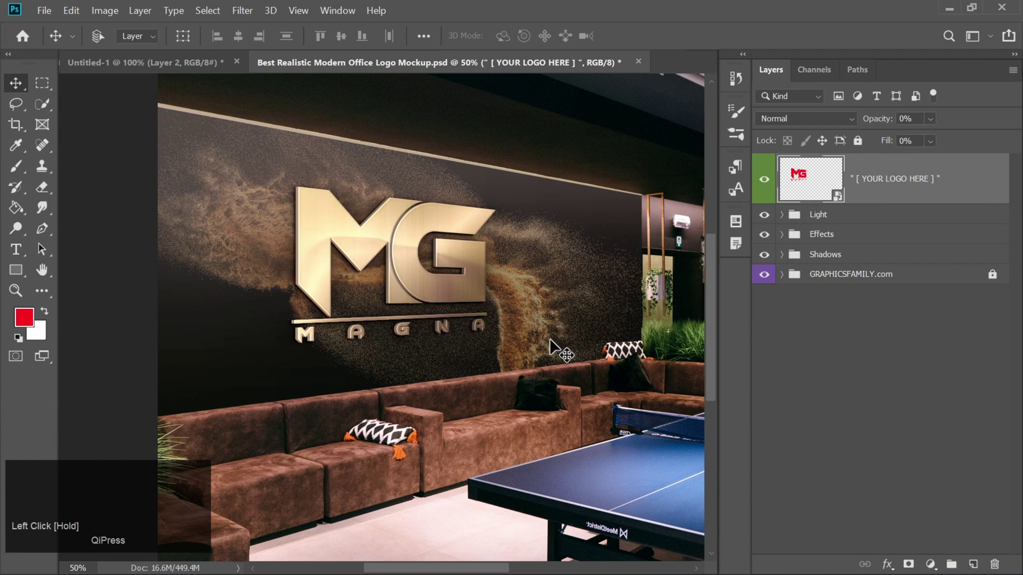
key(space)
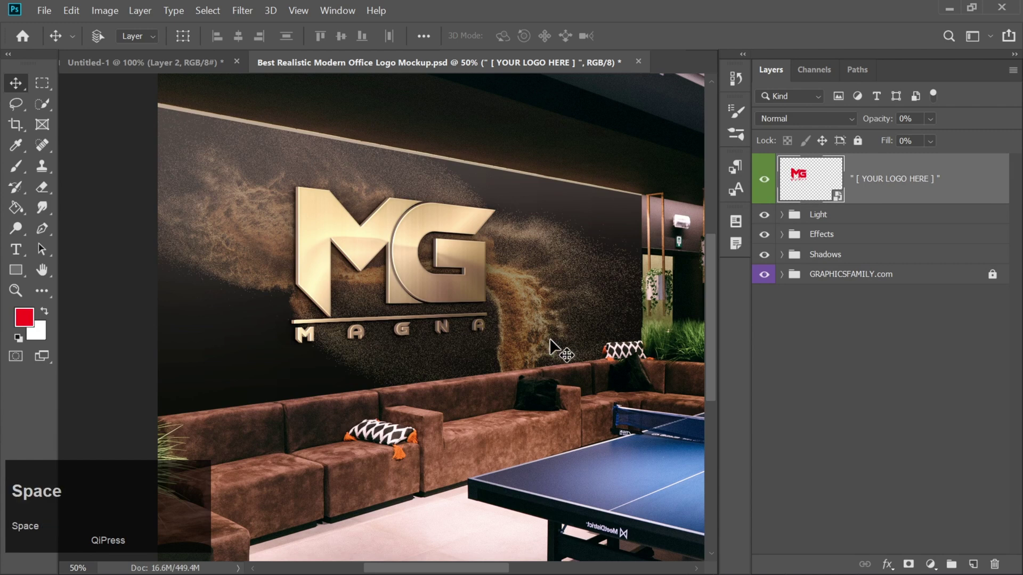